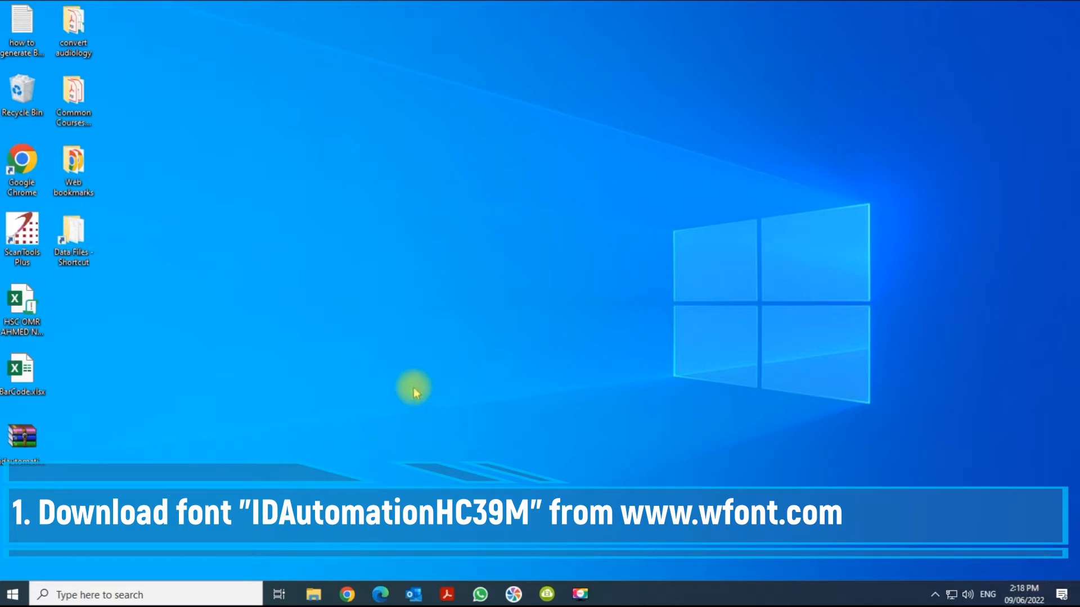
# Step: Review the Google search results for downloading the IDAutomationHC39M free font
pyautogui.click(23, 440)
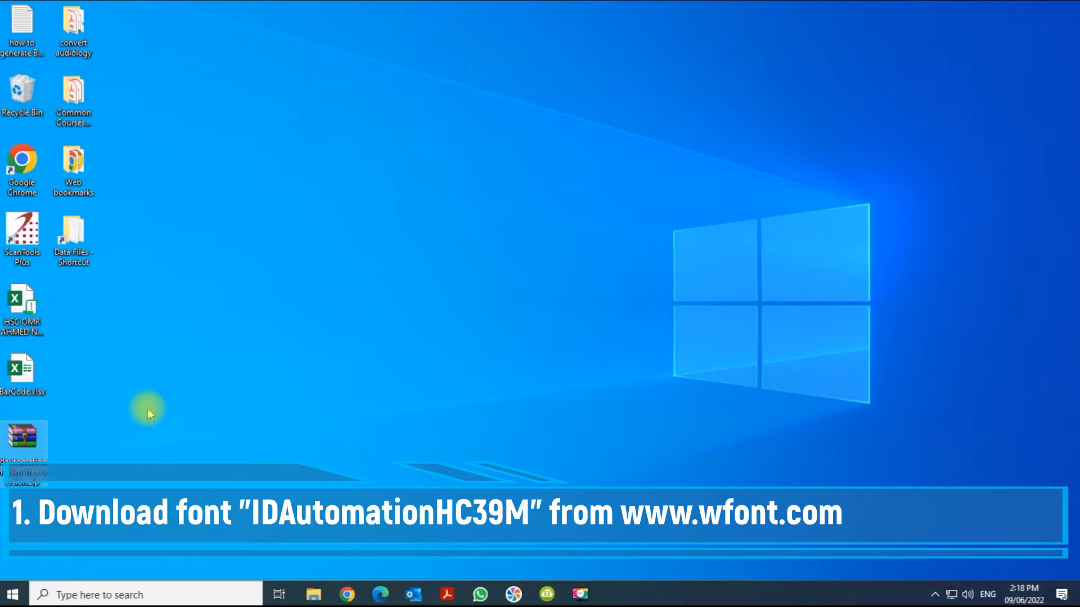
pyautogui.click(347, 594)
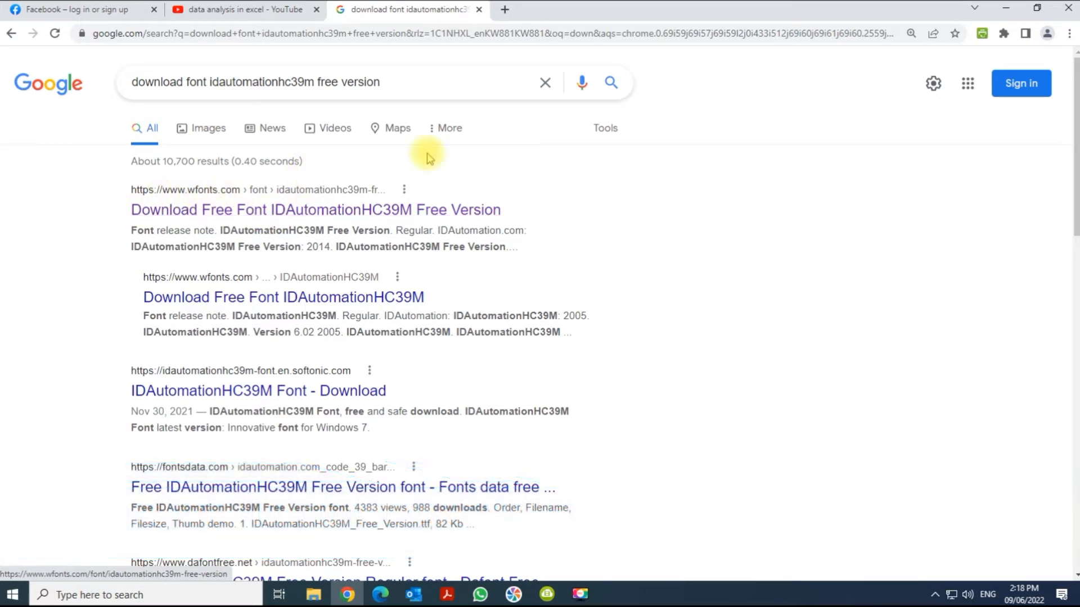
pyautogui.click(1007, 9)
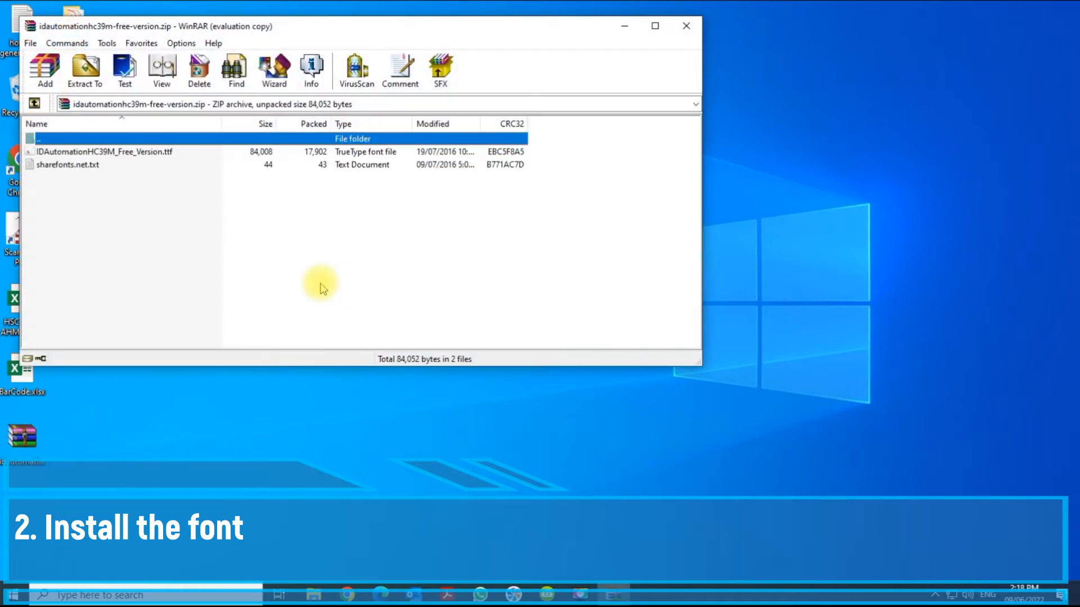
# Step: Open the IDAutomationHC39M_Free_Version.ttf font file from the downloaded zip archive
pyautogui.click(433, 201)
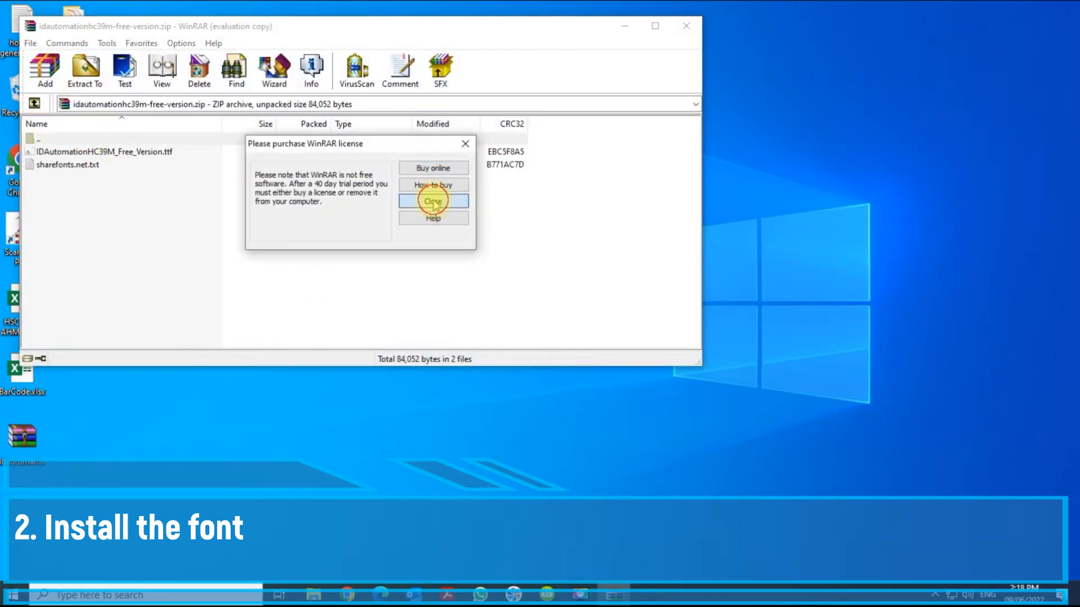
pyautogui.click(155, 152)
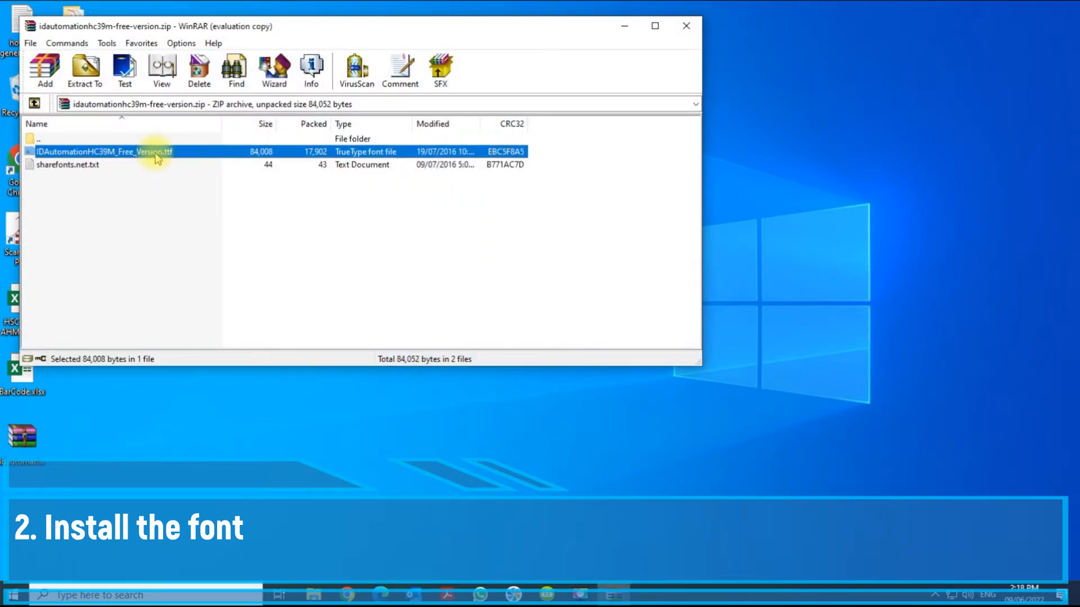
pyautogui.doubleClick(191, 152)
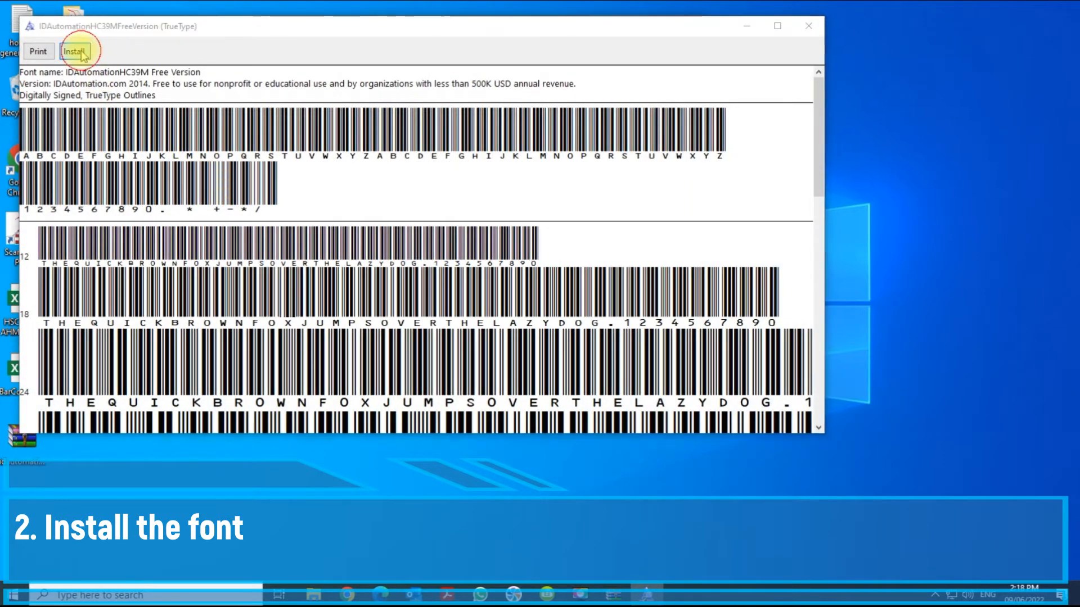
# Step: Install the IDAutomationHC39M font, replacing the existing copy, and close the font preview and archive windows
pyautogui.click(78, 52)
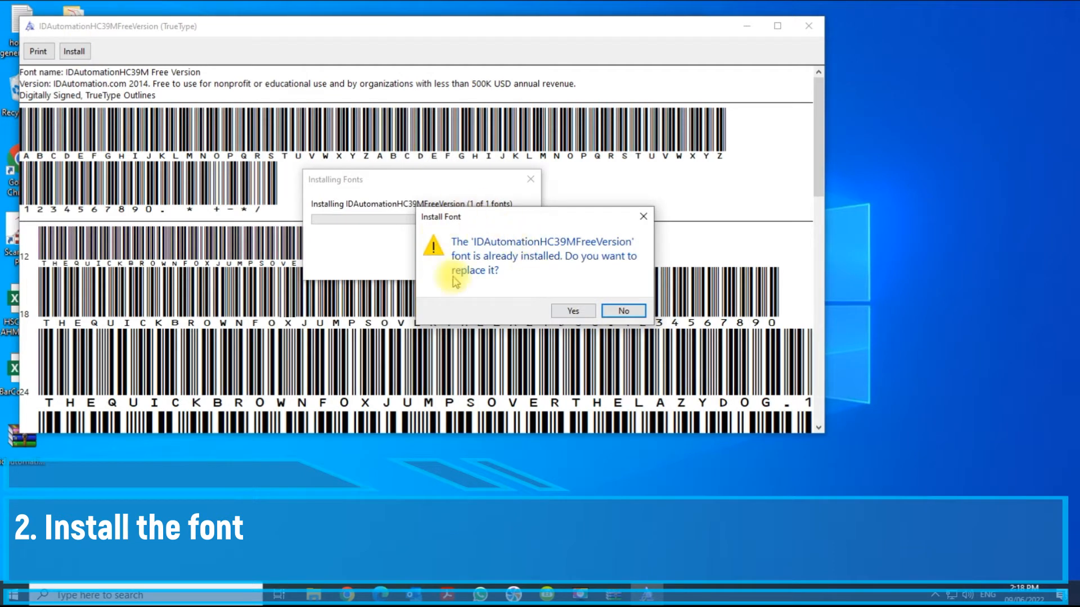
pyautogui.click(573, 311)
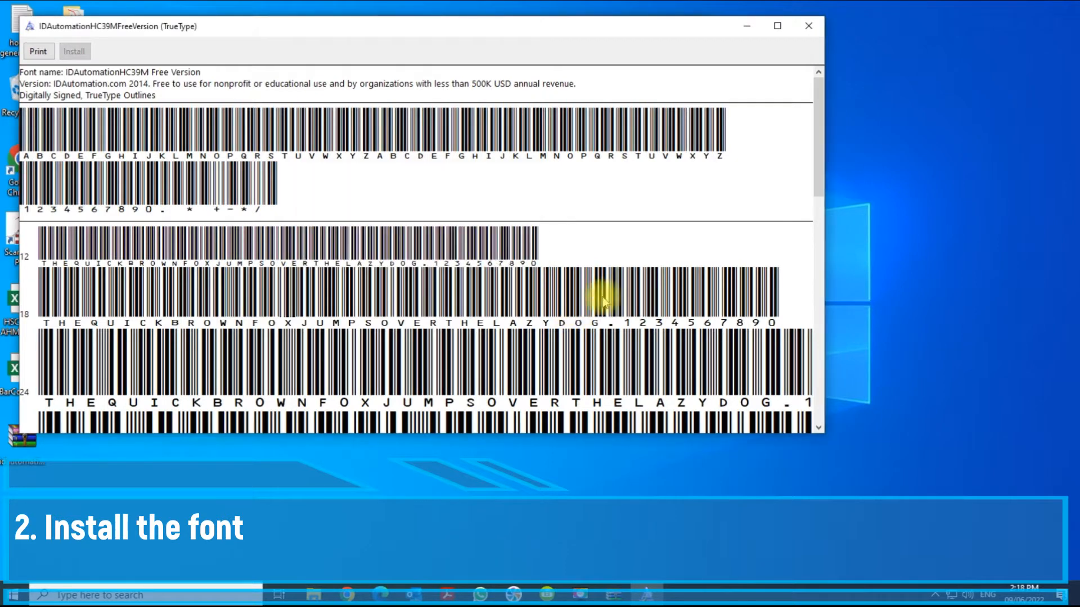
pyautogui.click(809, 27)
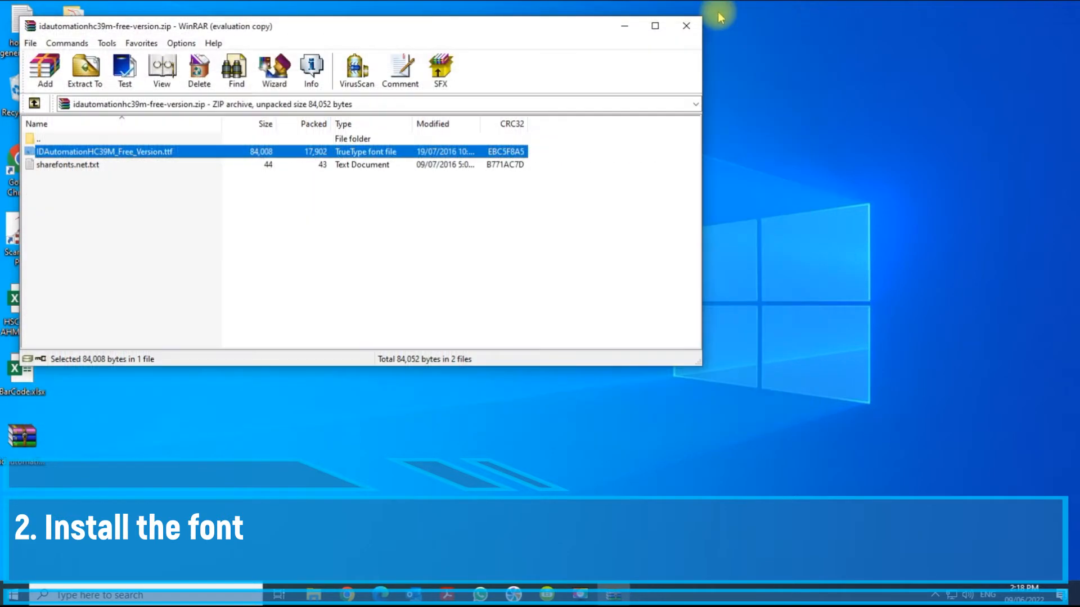
pyautogui.click(686, 27)
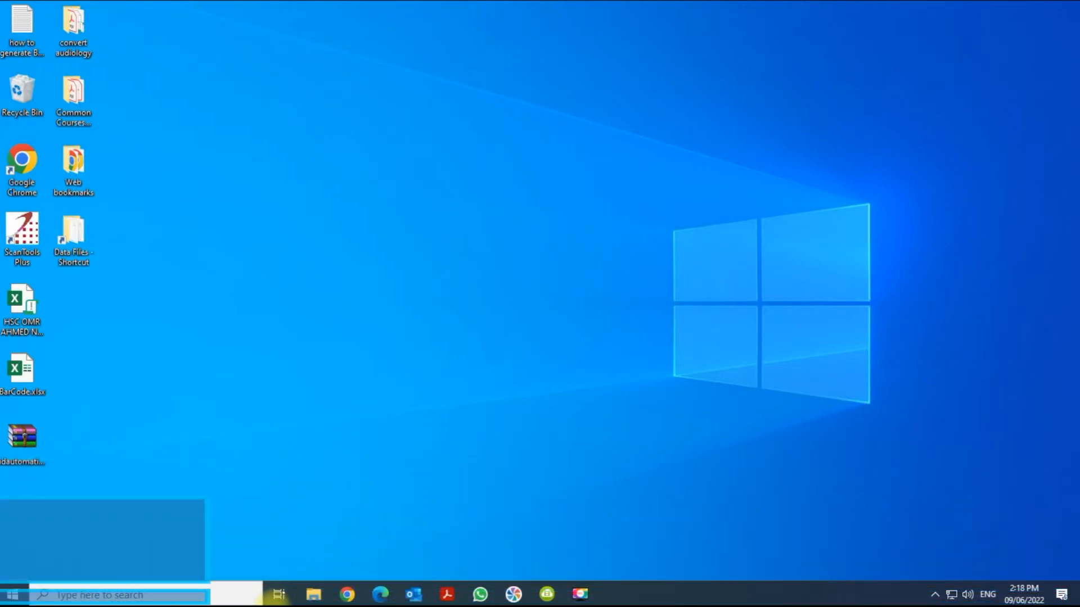
# Step: Launch Word and create a blank document
pyautogui.click(160, 595)
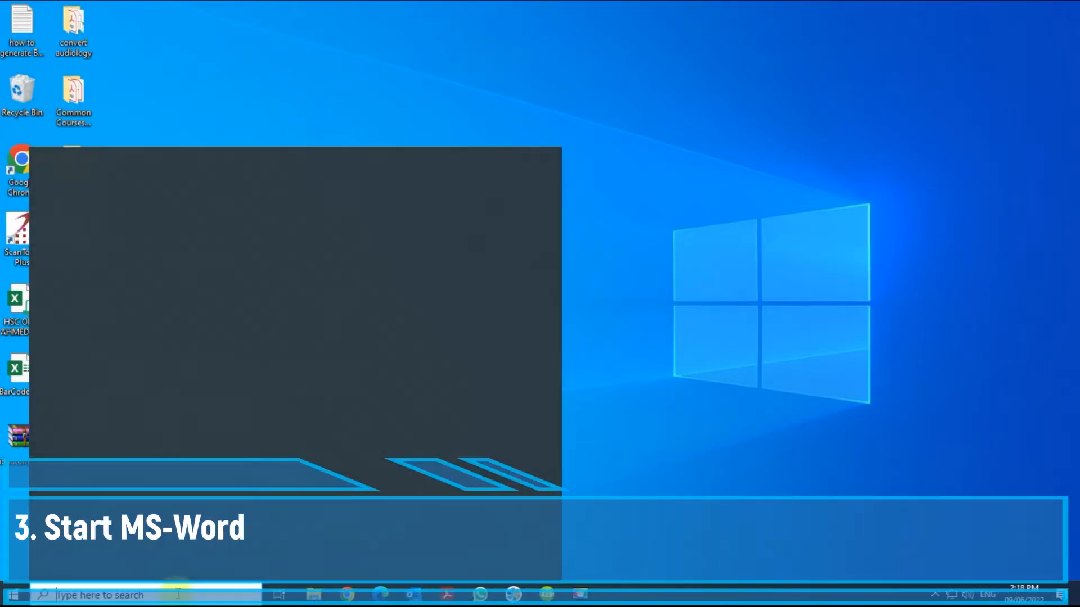
pyautogui.write('word')
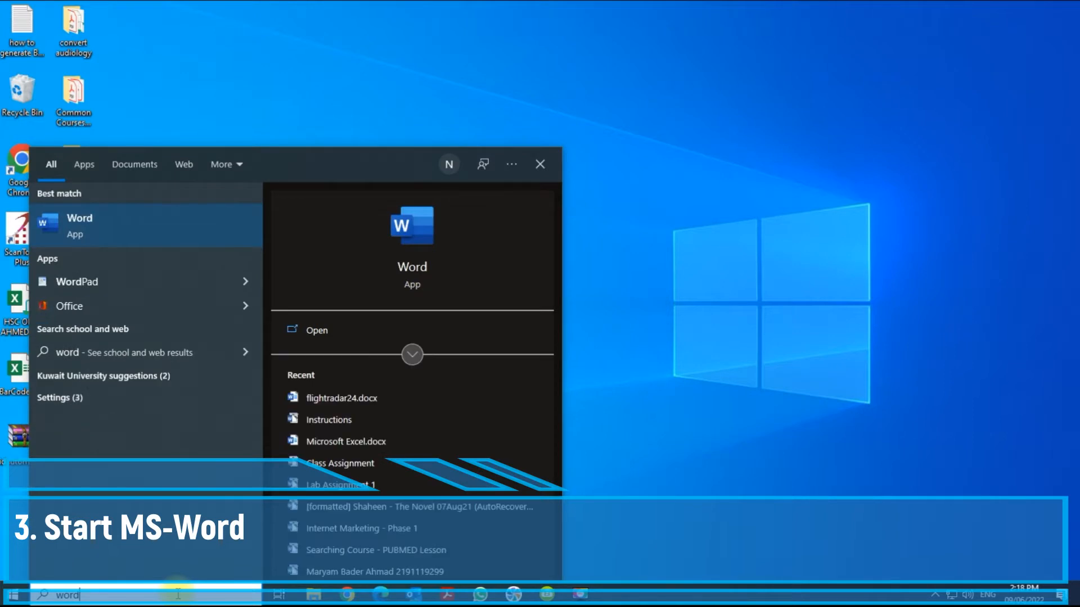
pyautogui.click(166, 214)
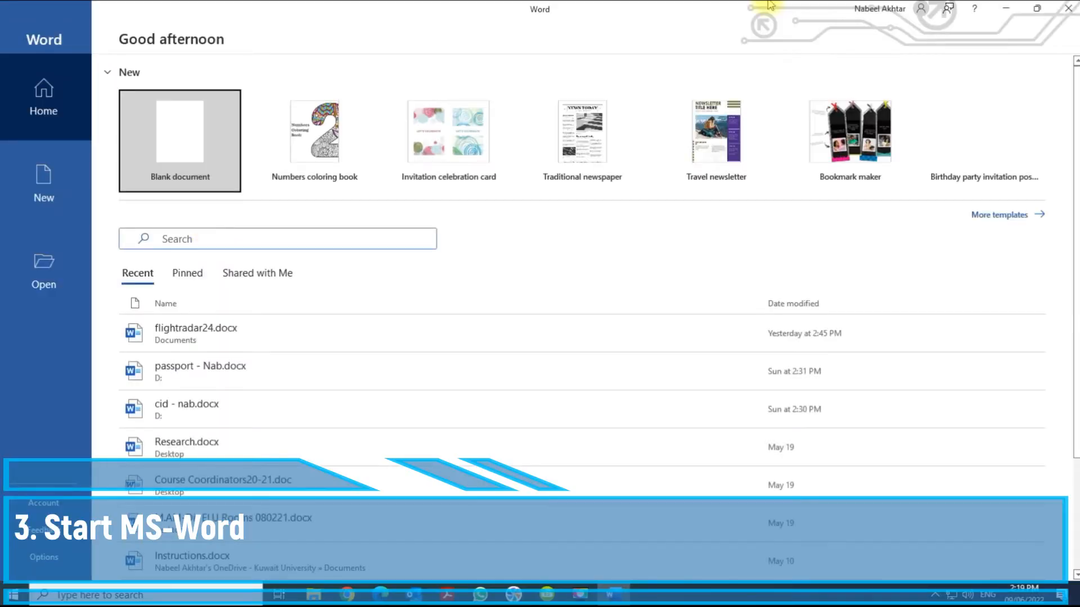
pyautogui.click(154, 175)
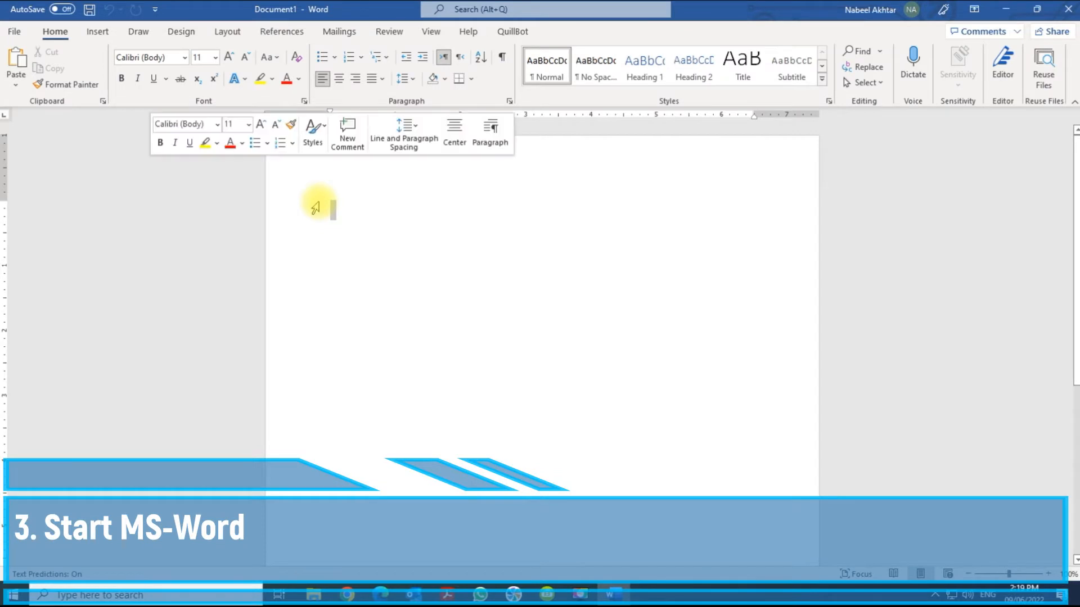
# Step: Type the heading "Code:" at the top of the document
pyautogui.click(319, 202)
pyautogui.press('Return')
pyautogui.write('COde')
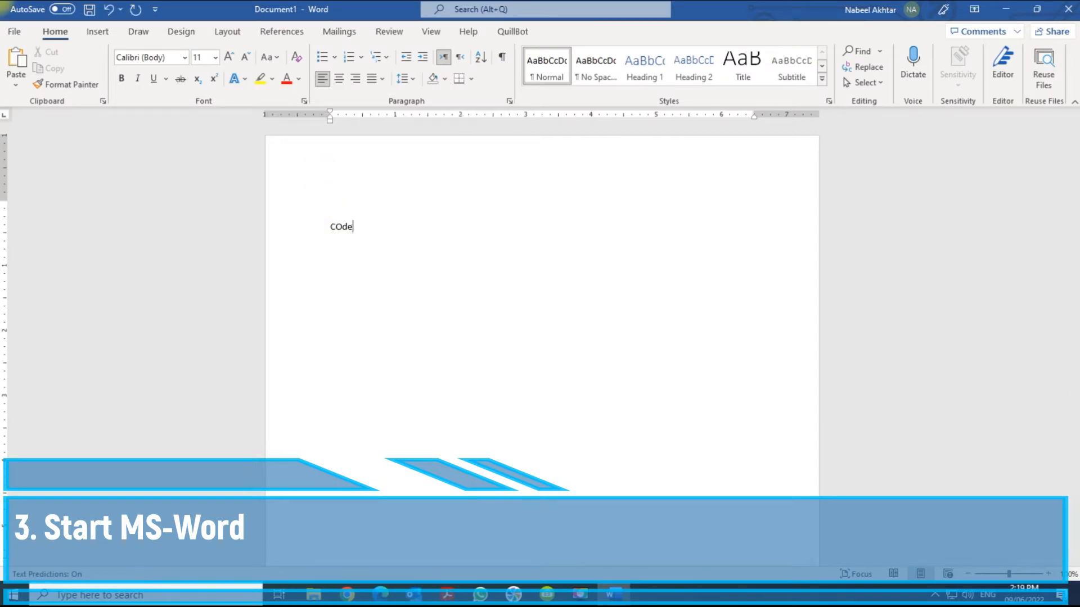
pyautogui.write(':')
pyautogui.press('Return')
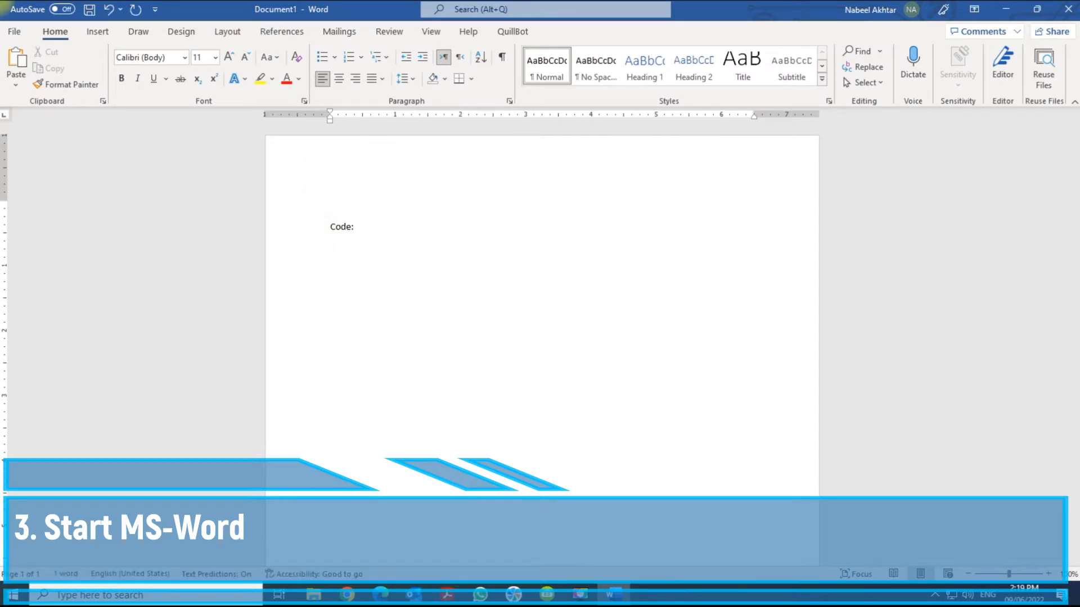
# Step: Enter sample lines 234234, 234, sdfsdf, sdfsdf, sdf and sdf below the heading
pyautogui.write('234234')
pyautogui.press('Return')
pyautogui.write('234')
pyautogui.press('Return')
pyautogui.write('sdfsdf')
pyautogui.press('Return')
pyautogui.press('Return')
pyautogui.write('sdf')
pyautogui.press('Return')
pyautogui.write('sdf')
pyautogui.press('Return')
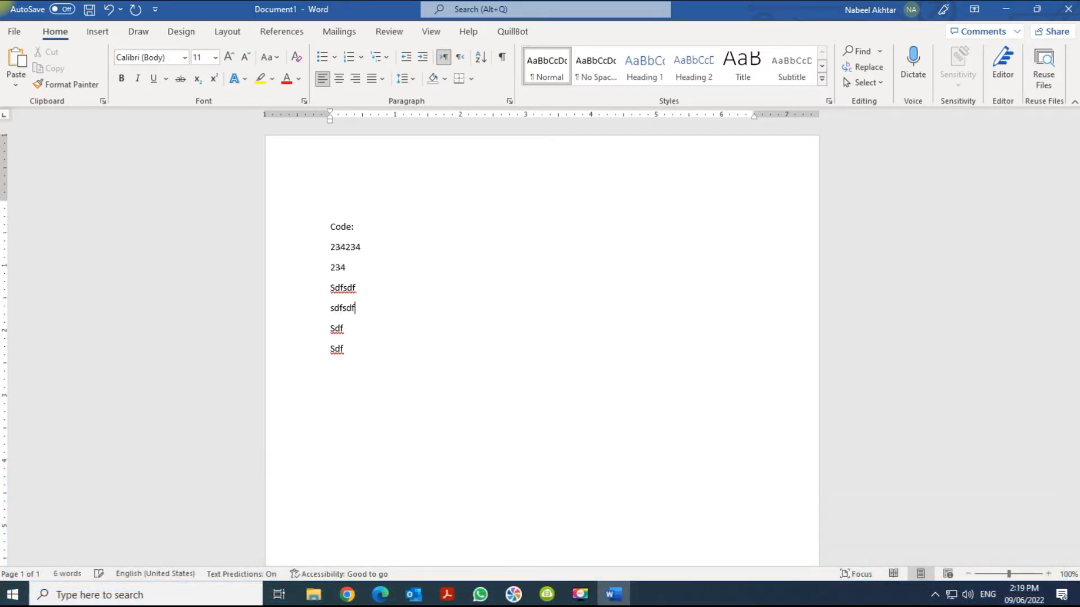
# Step: Apply the IDAutomationHC font to the sample lines under the heading
pyautogui.moveTo(355, 354); pyautogui.dragTo(313, 259)
pyautogui.click(165, 57)
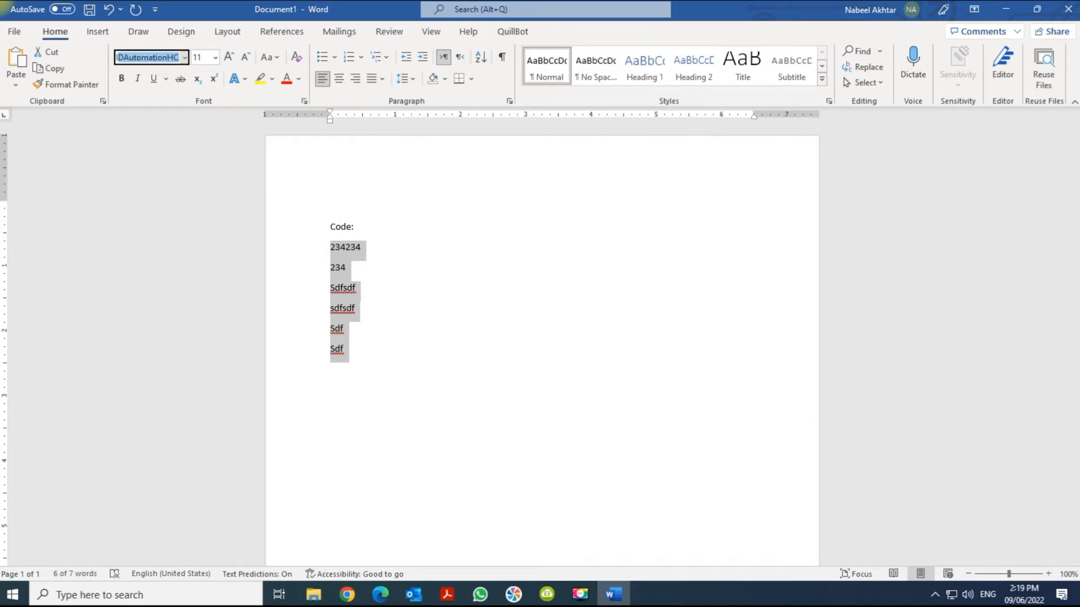
pyautogui.write('ID')
pyautogui.press('Return')
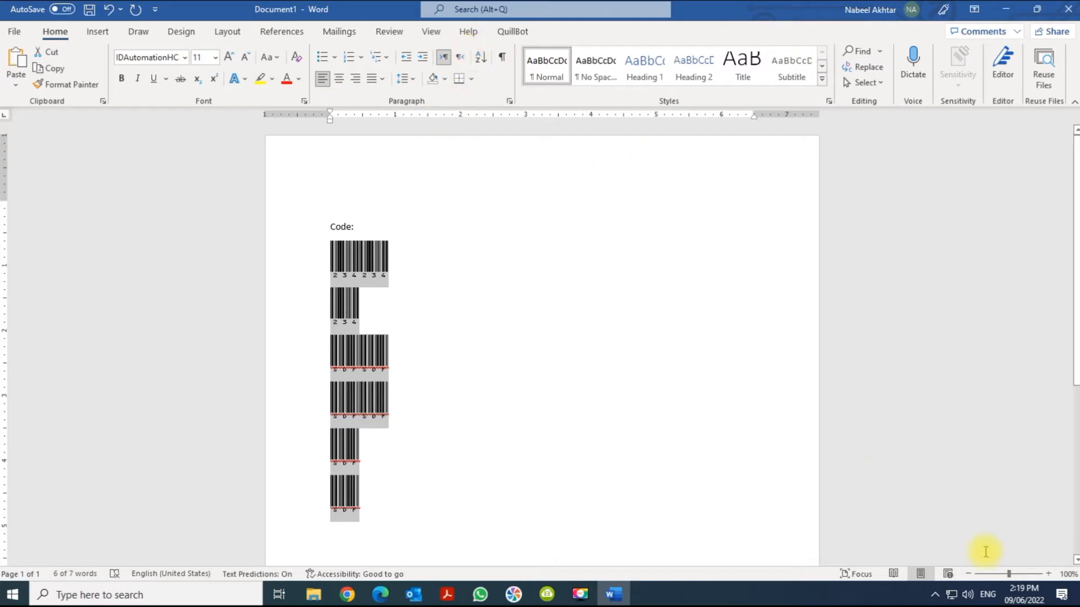
# Step: Close the Word document without saving
pyautogui.click(1049, 574)
pyautogui.click(1049, 575)
pyautogui.click(1049, 574)
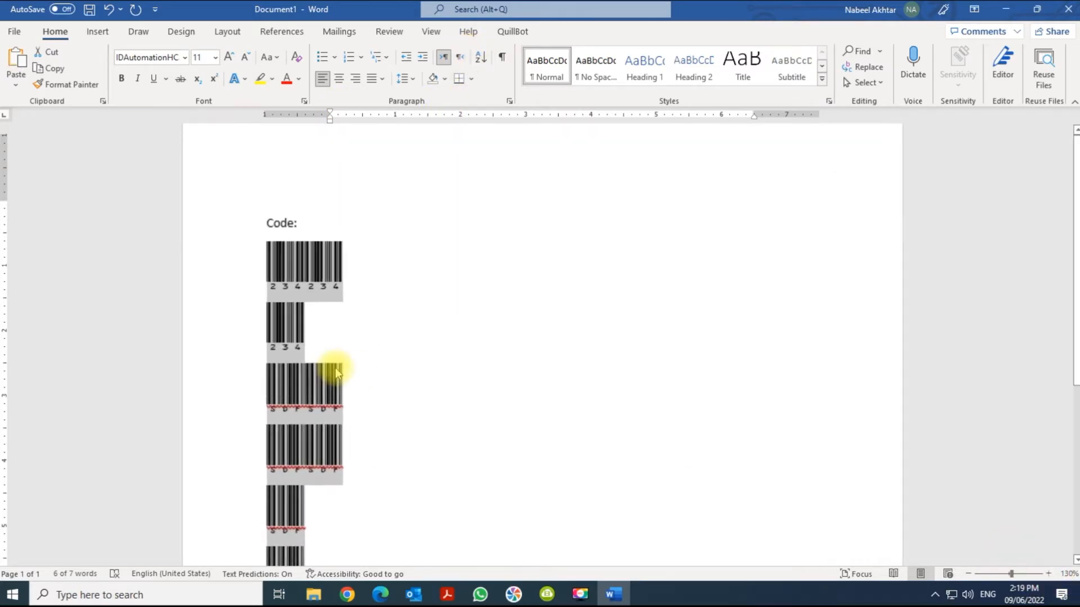
pyautogui.click(333, 302)
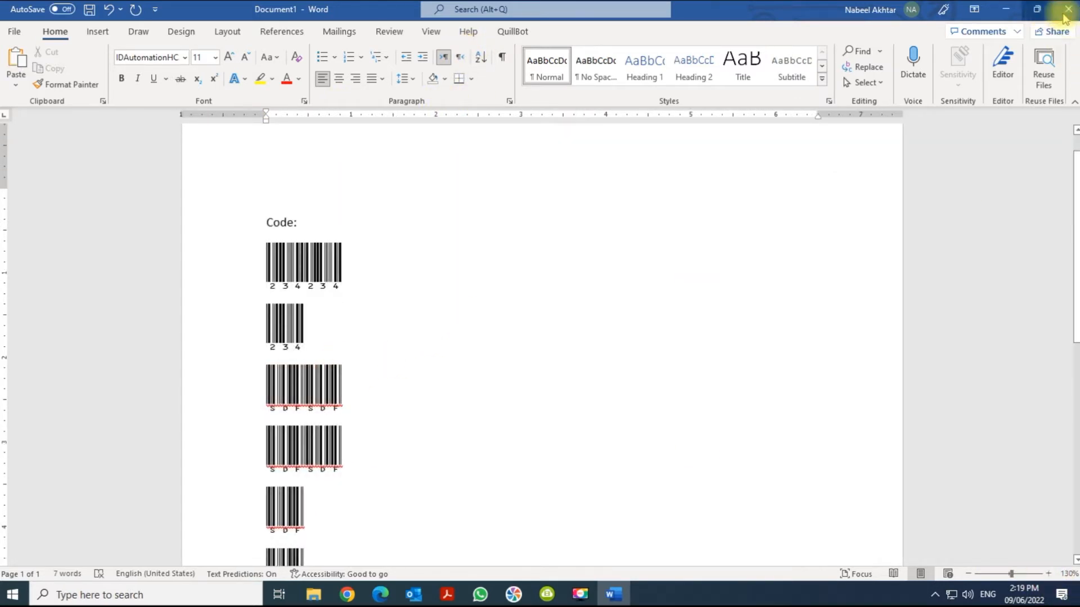
pyautogui.hotkey('ctrl', 'w')
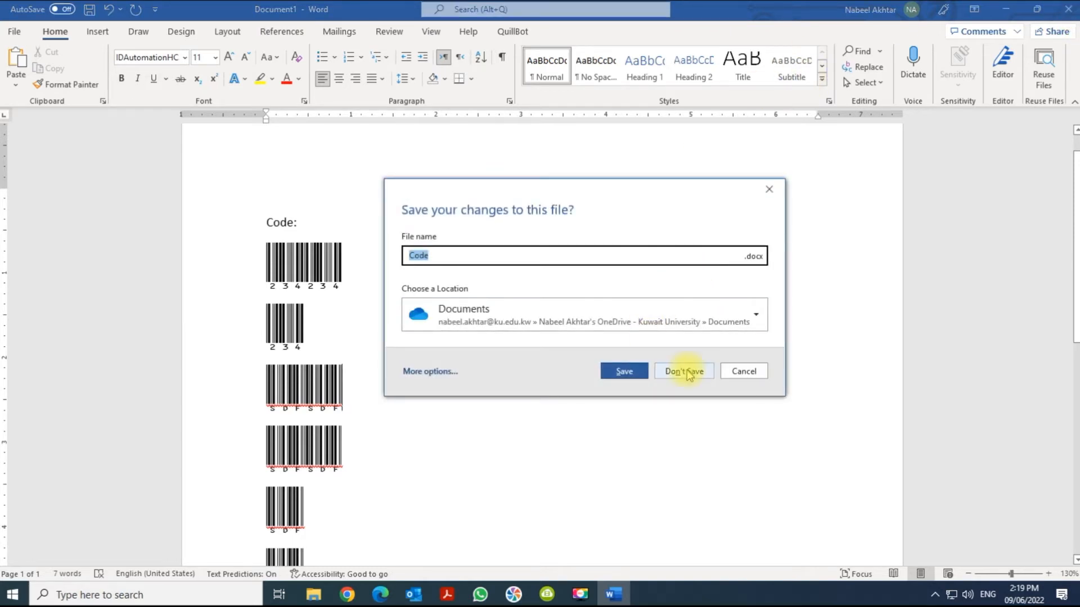
pyautogui.click(685, 371)
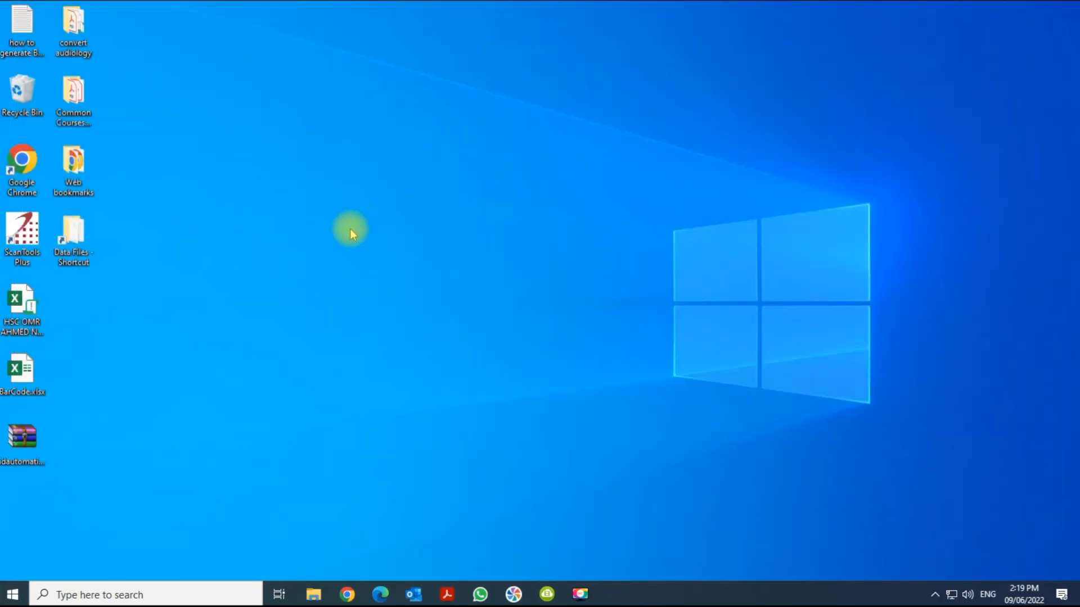
# Step: Open BarCode.xlsx, select the code cells B3 to B9 and apply the General number format
pyautogui.doubleClick(27, 374)
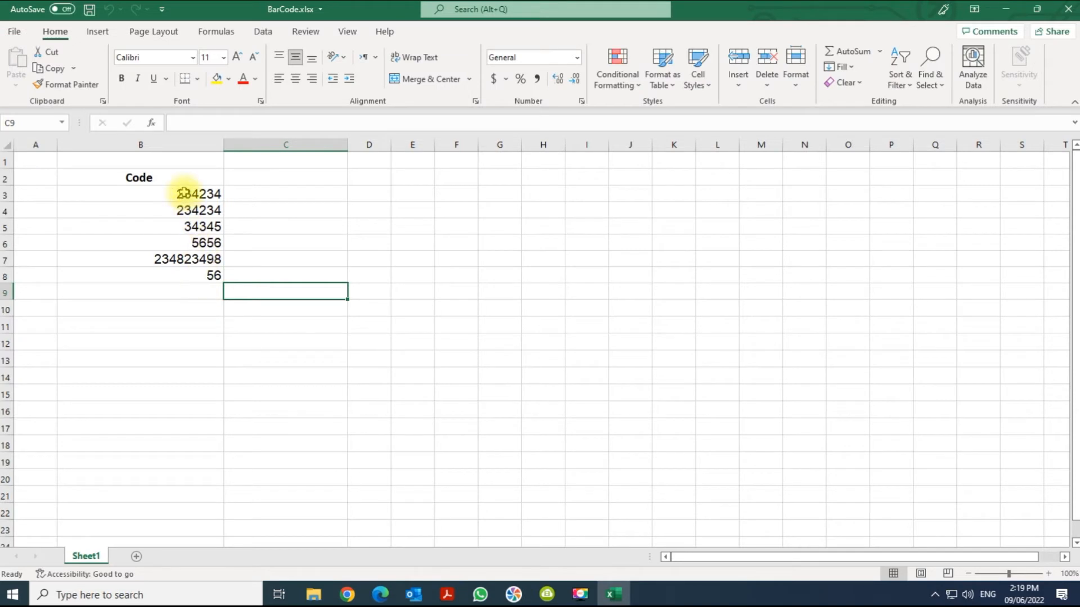
pyautogui.moveTo(184, 192); pyautogui.dragTo(187, 286)
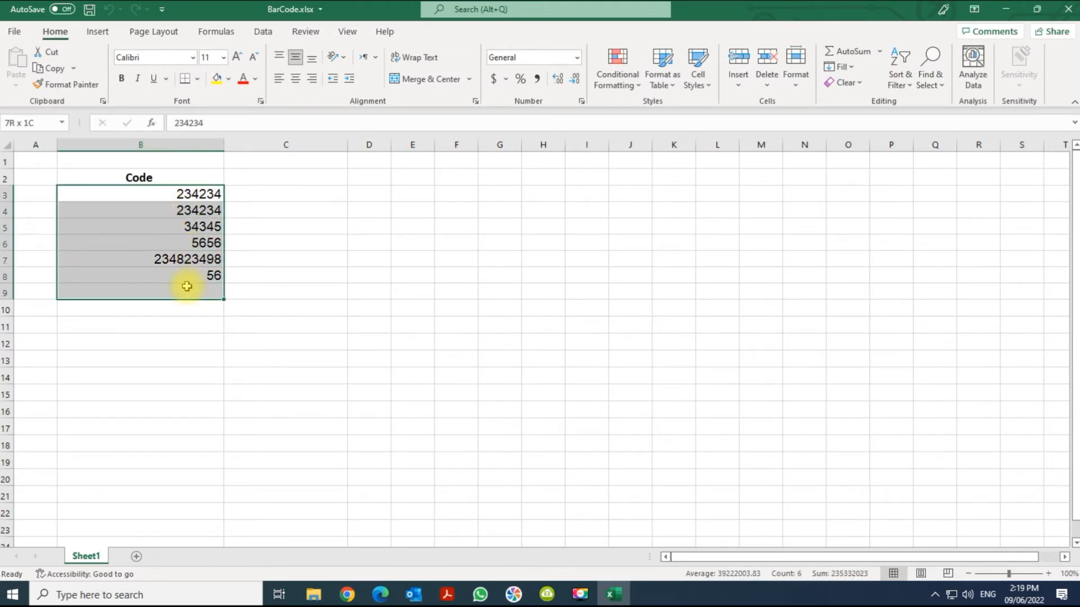
pyautogui.click(474, 102)
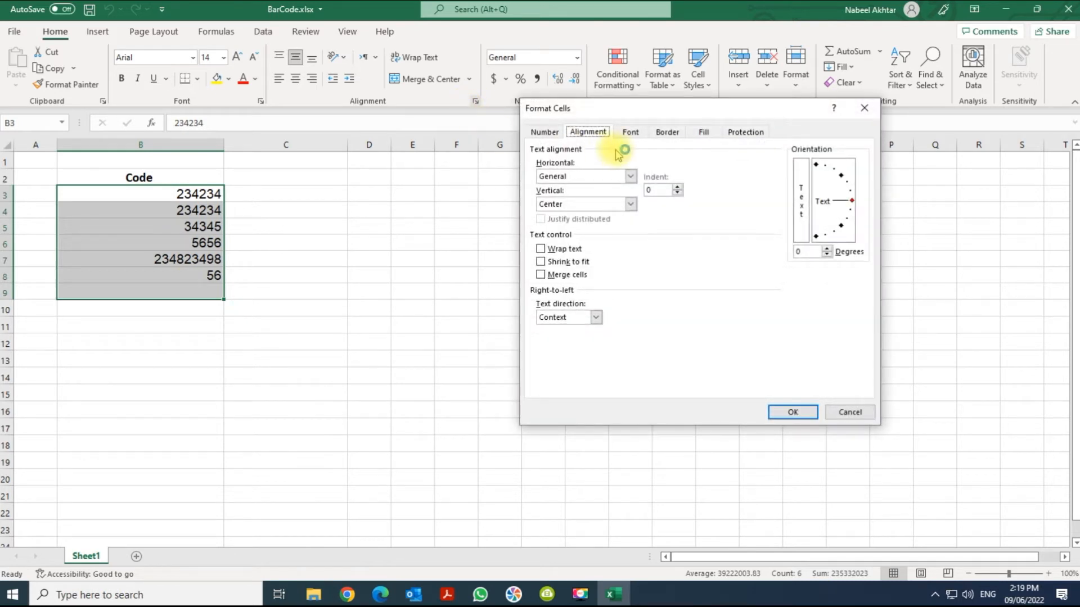
pyautogui.click(553, 132)
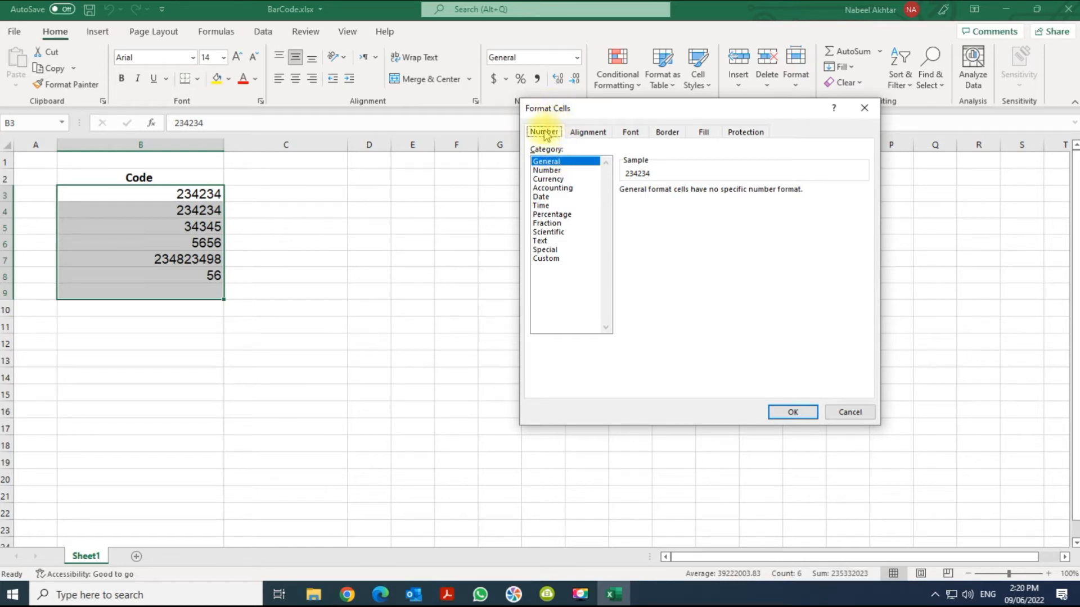
pyautogui.click(794, 413)
pyautogui.click(793, 414)
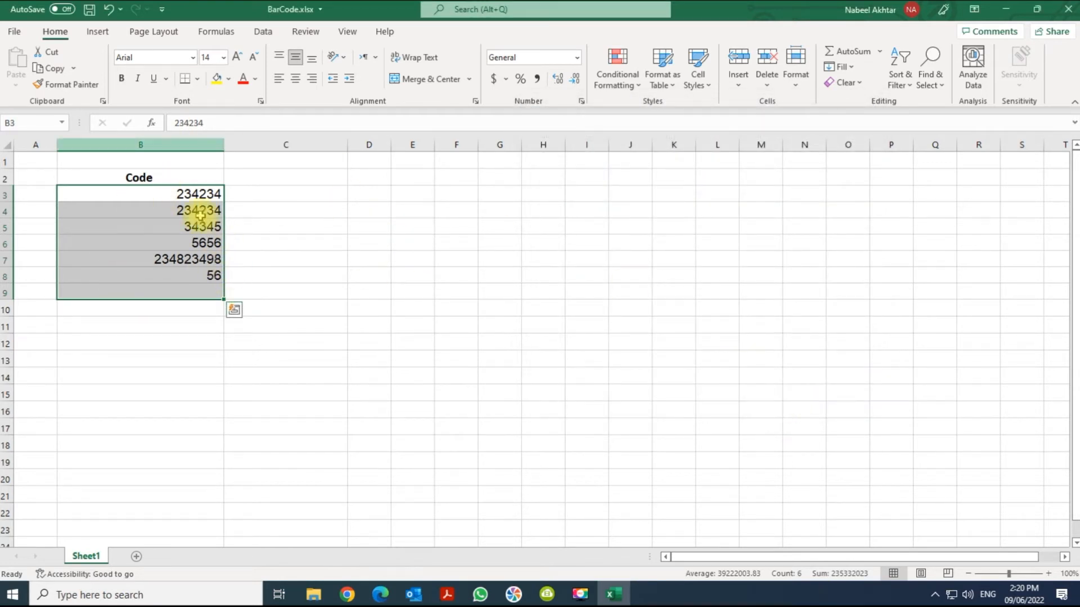
# Step: Apply the IDAutomationHC39 font to the selected code cells
pyautogui.click(177, 56)
pyautogui.write('IDAutomationHC39')
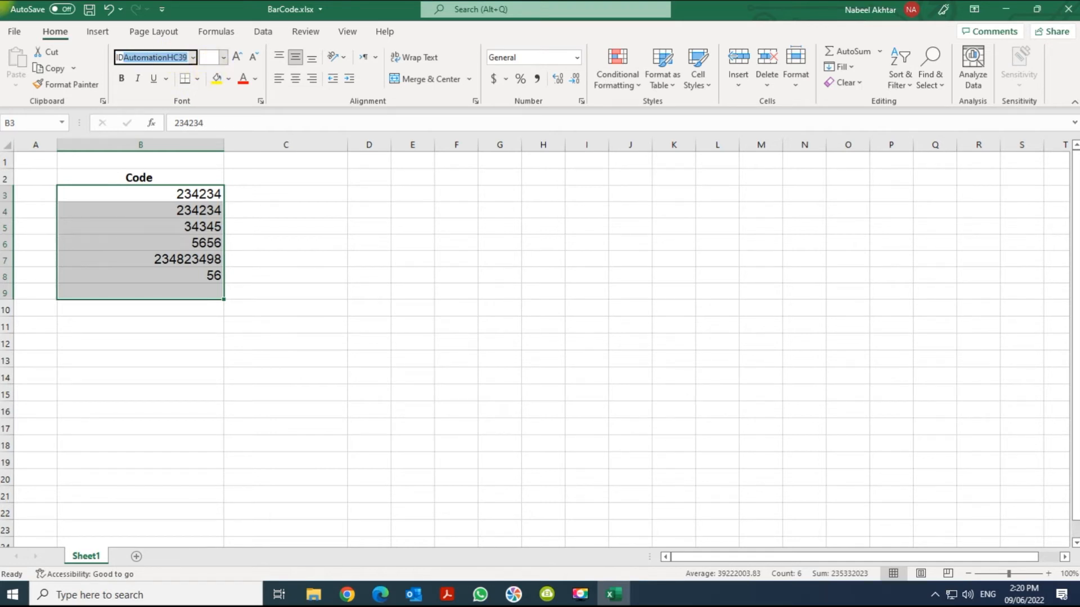
pyautogui.press('Return')
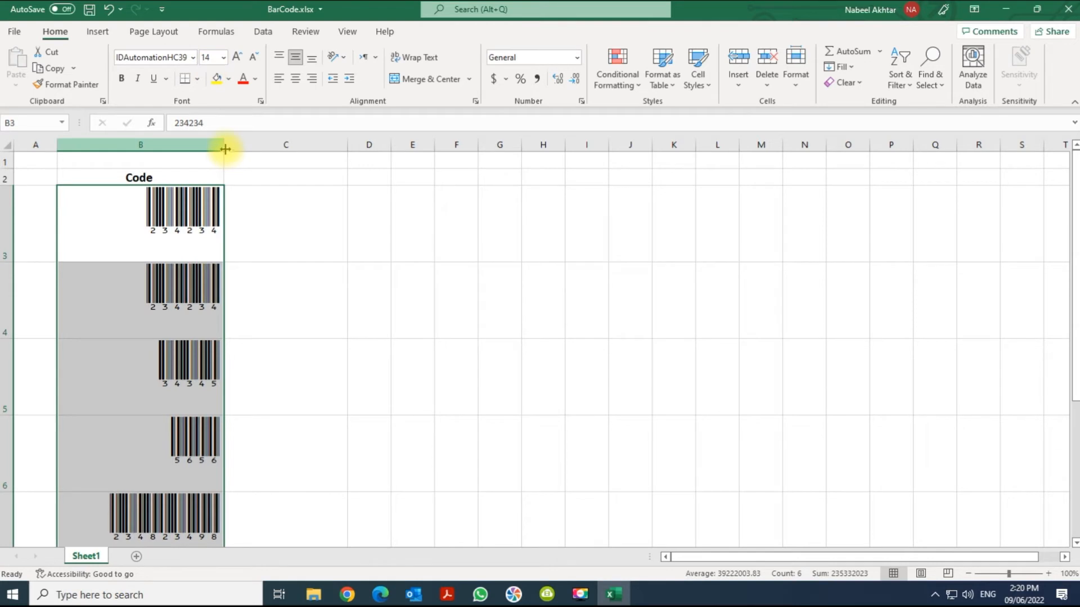
# Step: Widen column B so the barcodes fit
pyautogui.click(320, 268)
pyautogui.click(150, 144)
pyautogui.moveTo(179, 145); pyautogui.dragTo(274, 145)
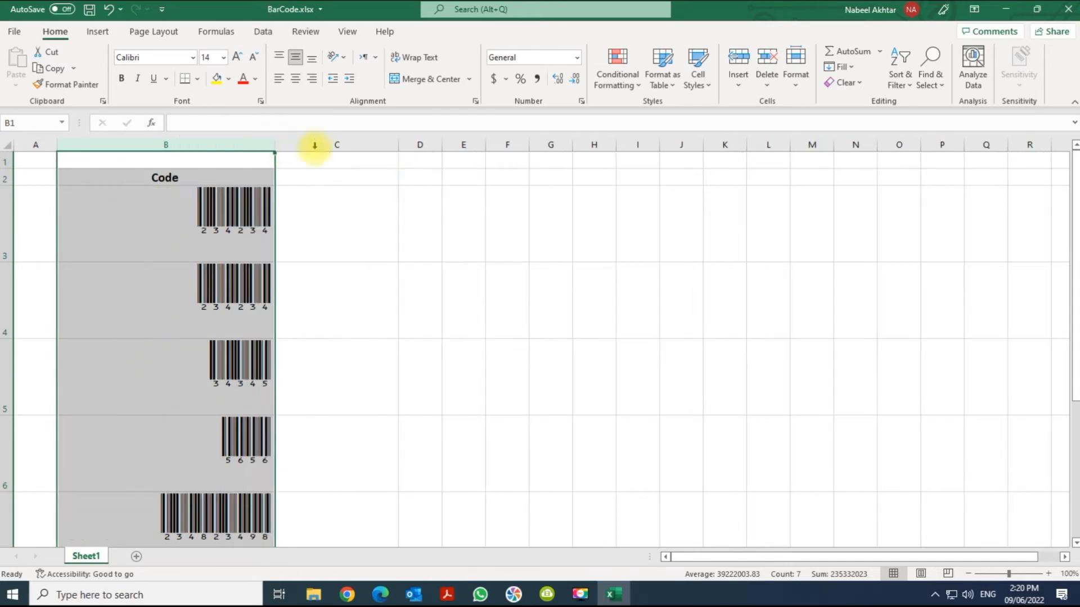
# Step: Search the Office Add-ins store for qr and add the QR4Office add-in, accepting its license terms
pyautogui.click(180, 300)
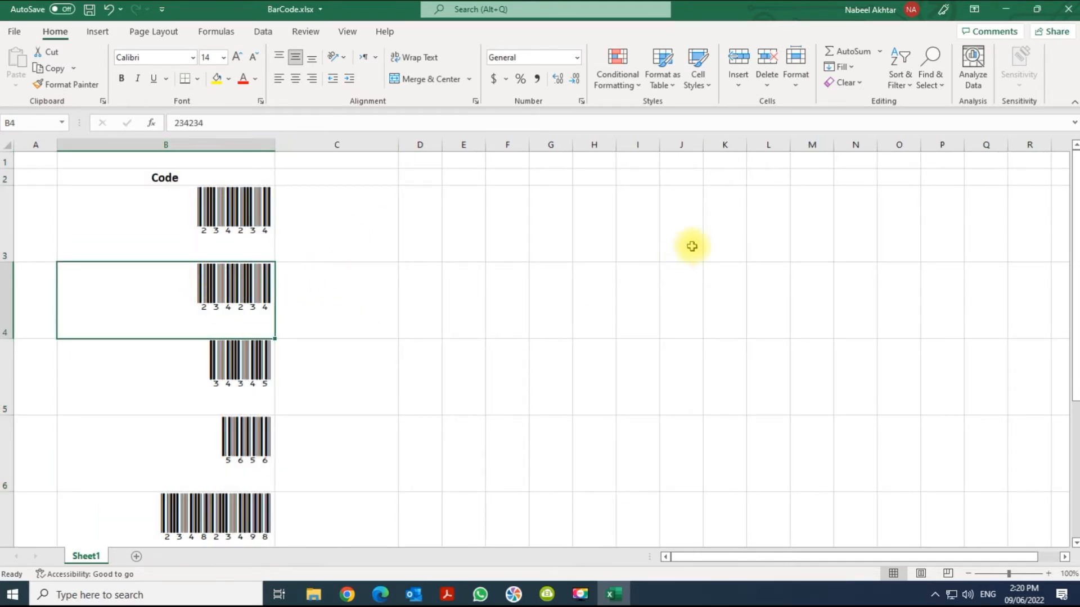
pyautogui.click(109, 34)
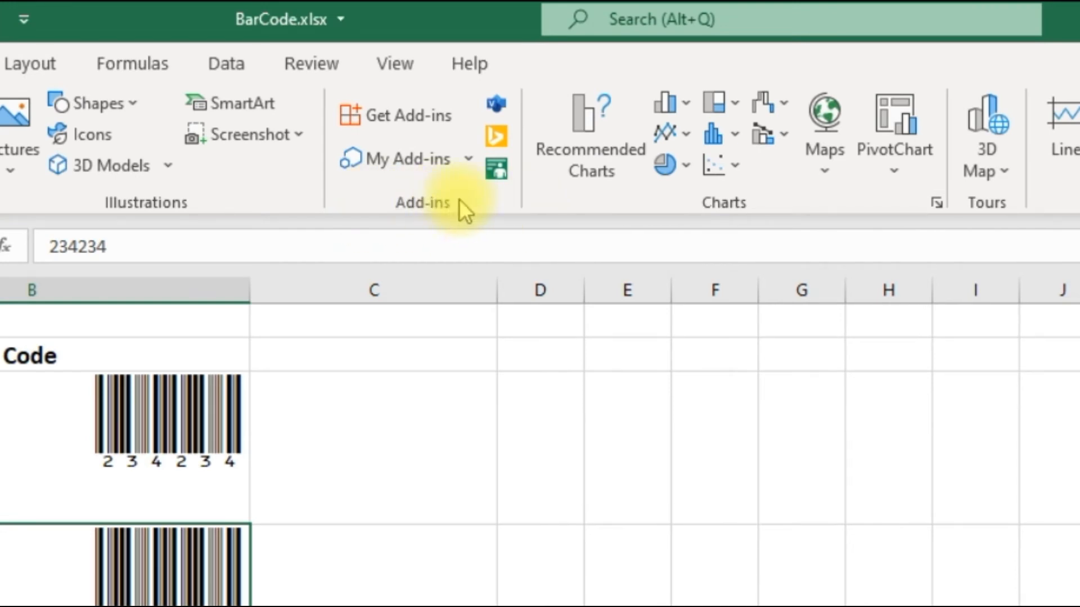
pyautogui.click(392, 120)
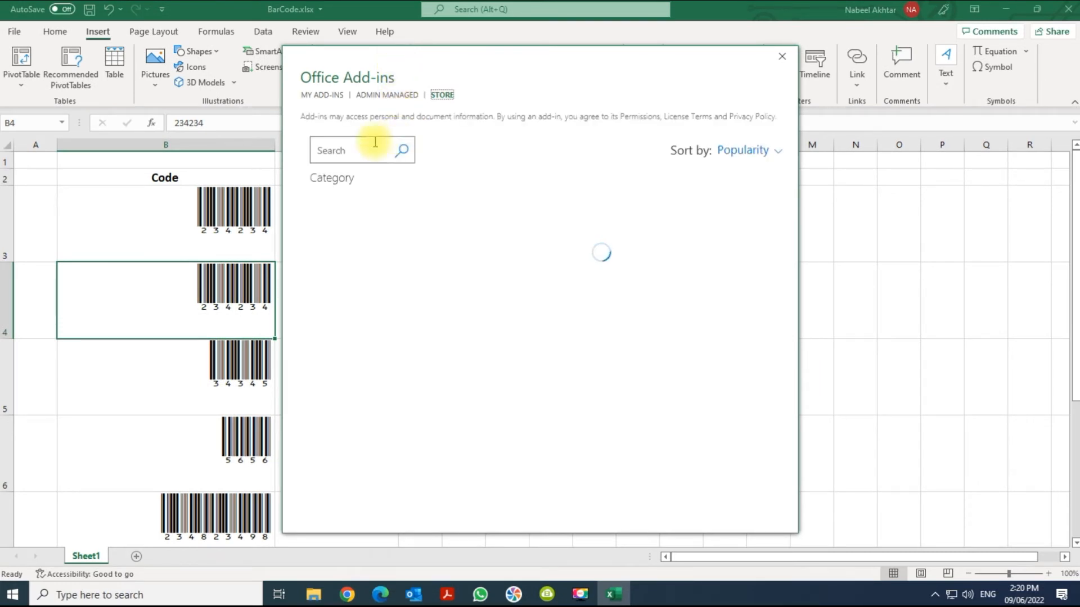
pyautogui.click(356, 148)
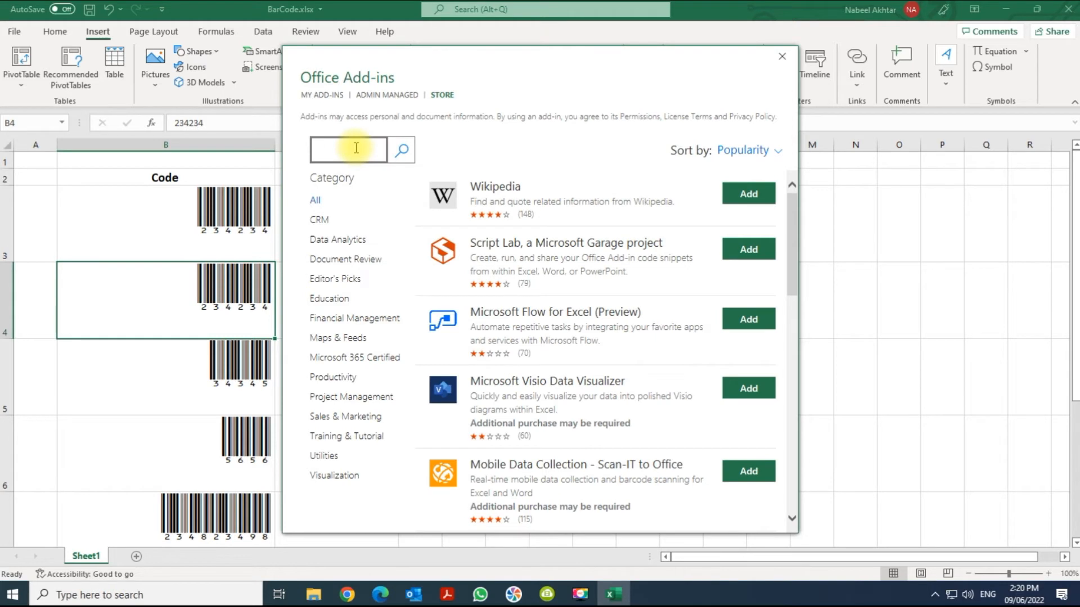
pyautogui.press('Return')
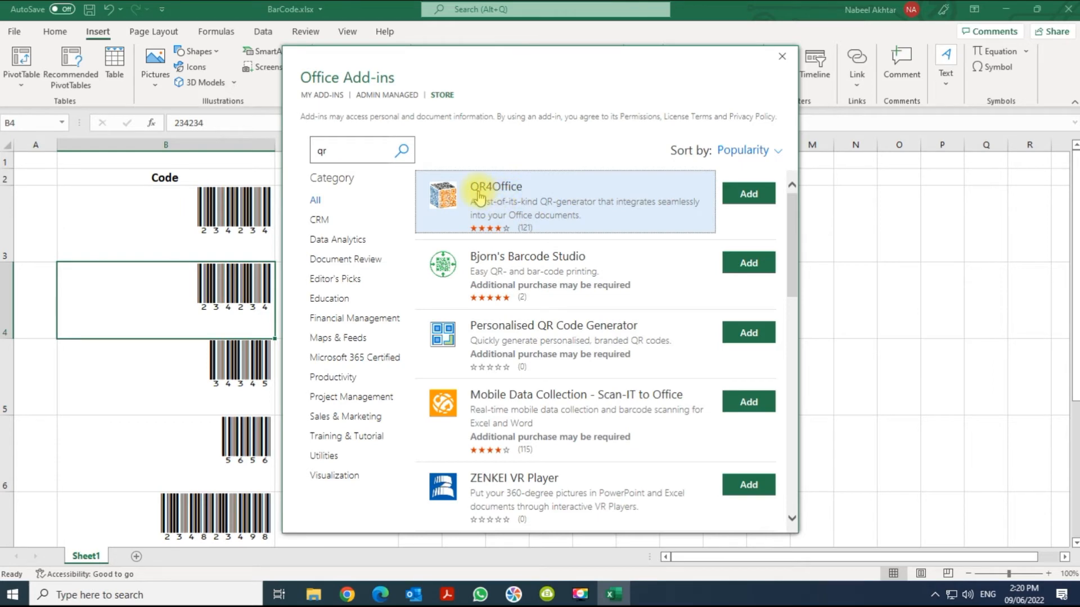
pyautogui.click(749, 195)
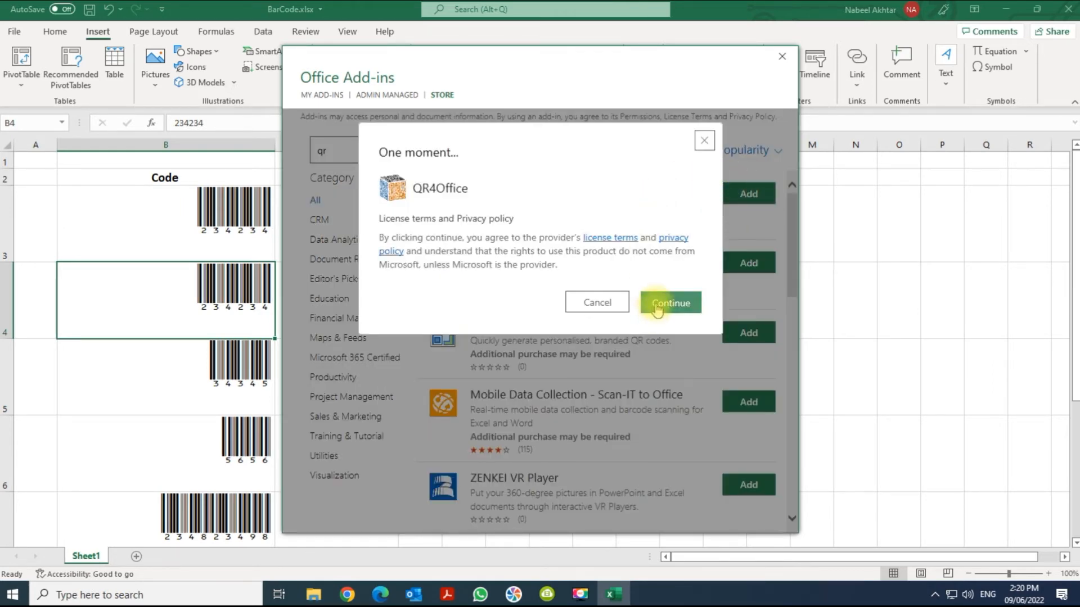
pyautogui.click(656, 308)
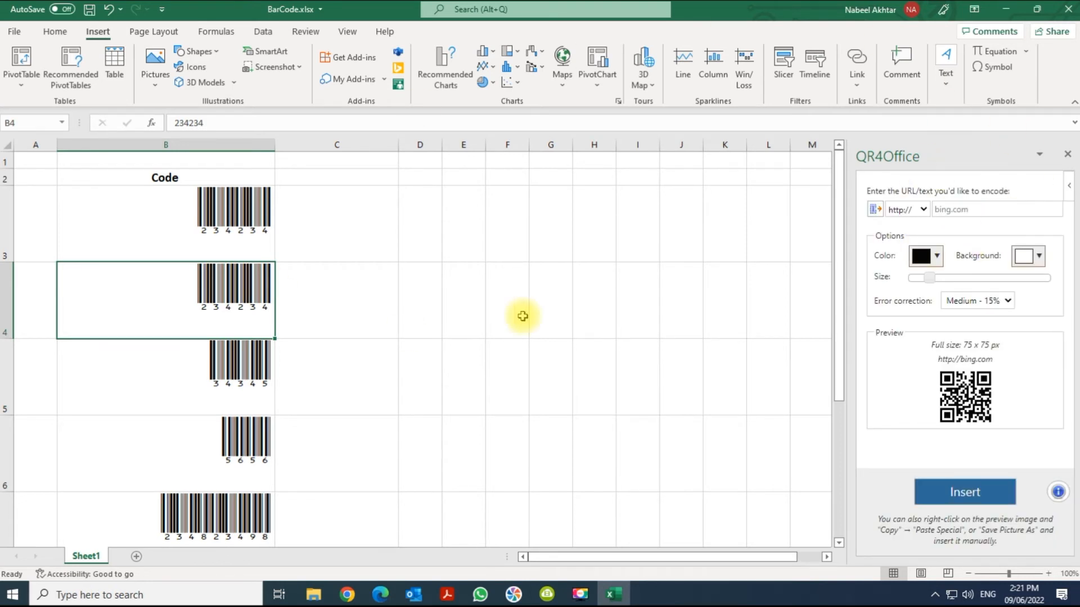
pyautogui.click(459, 236)
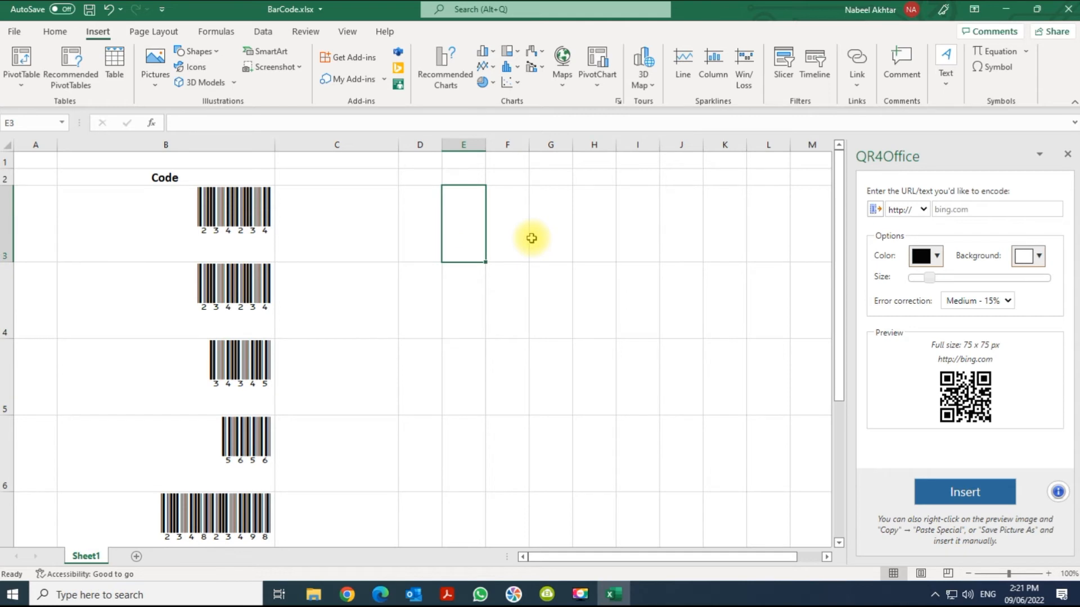
pyautogui.write('www.facebook.com')
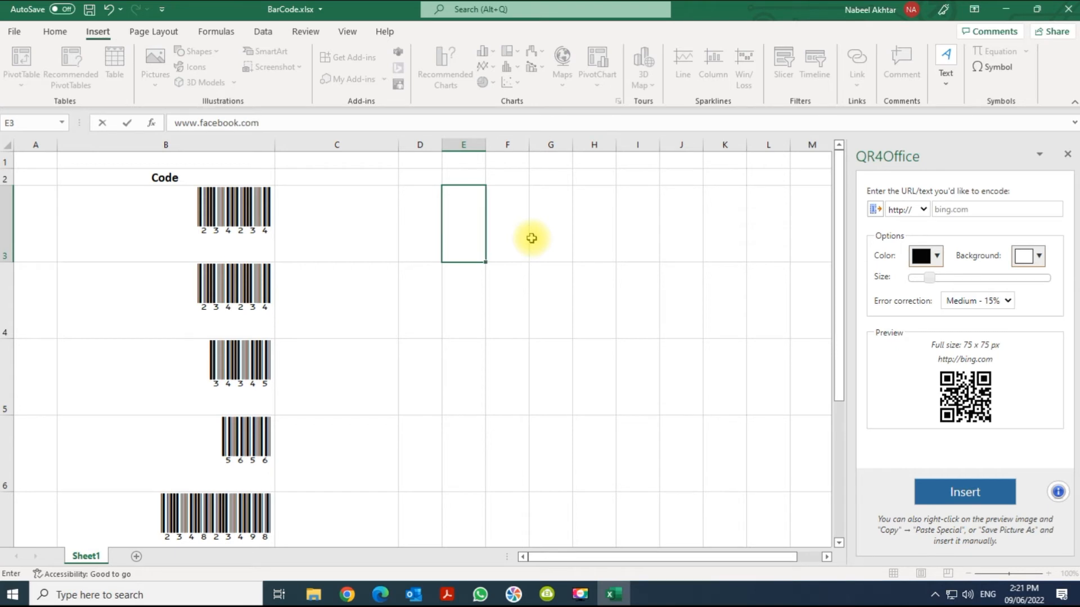
pyautogui.click(525, 234)
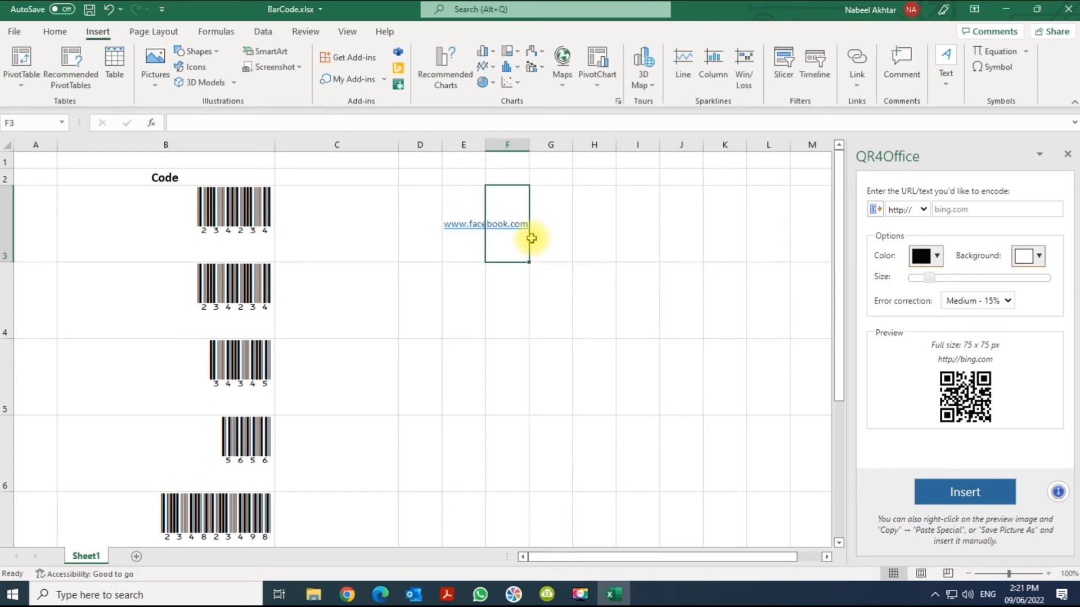
pyautogui.moveTo(530, 147); pyautogui.dragTo(575, 147)
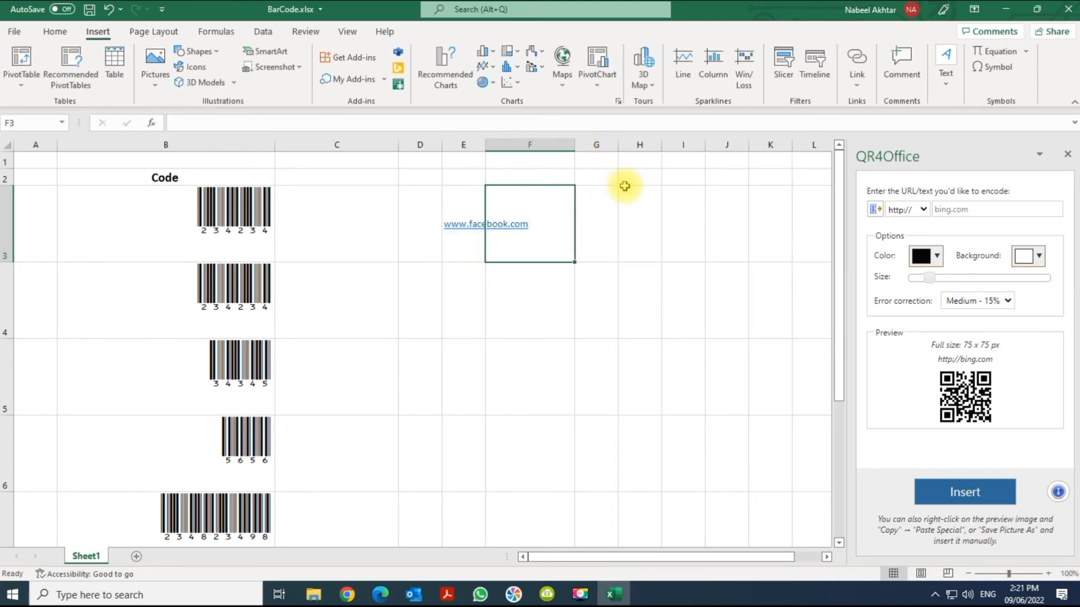
pyautogui.click(637, 216)
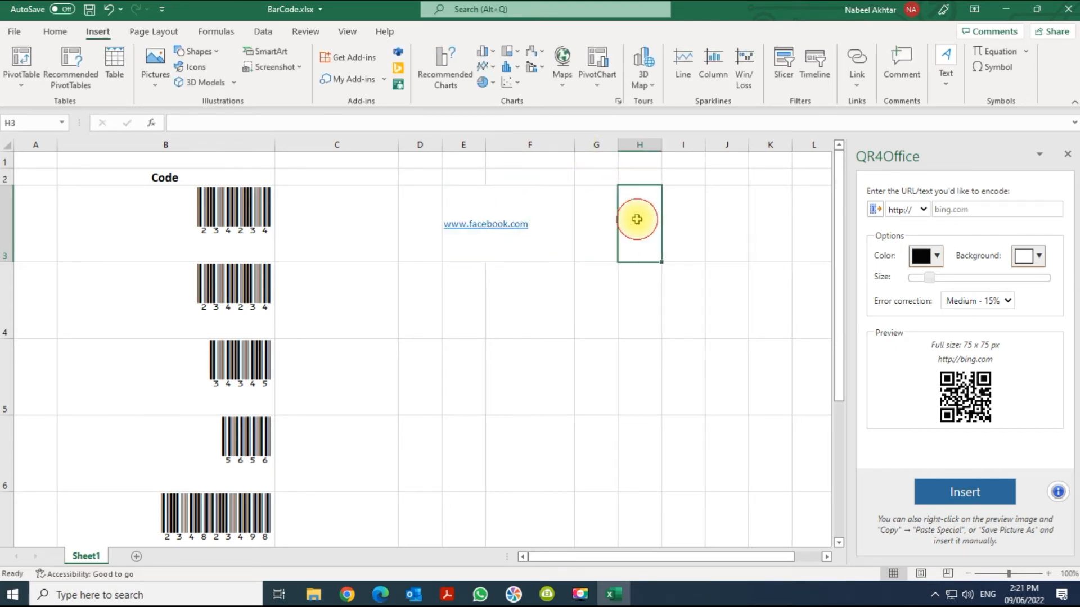
pyautogui.click(960, 210)
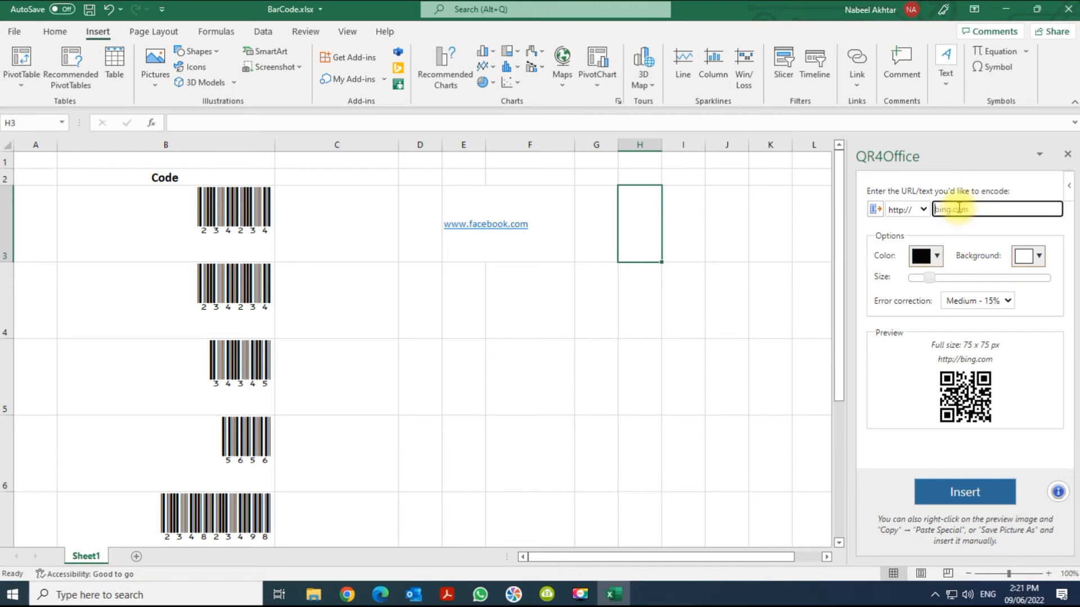
pyautogui.write('www.facebook.com')
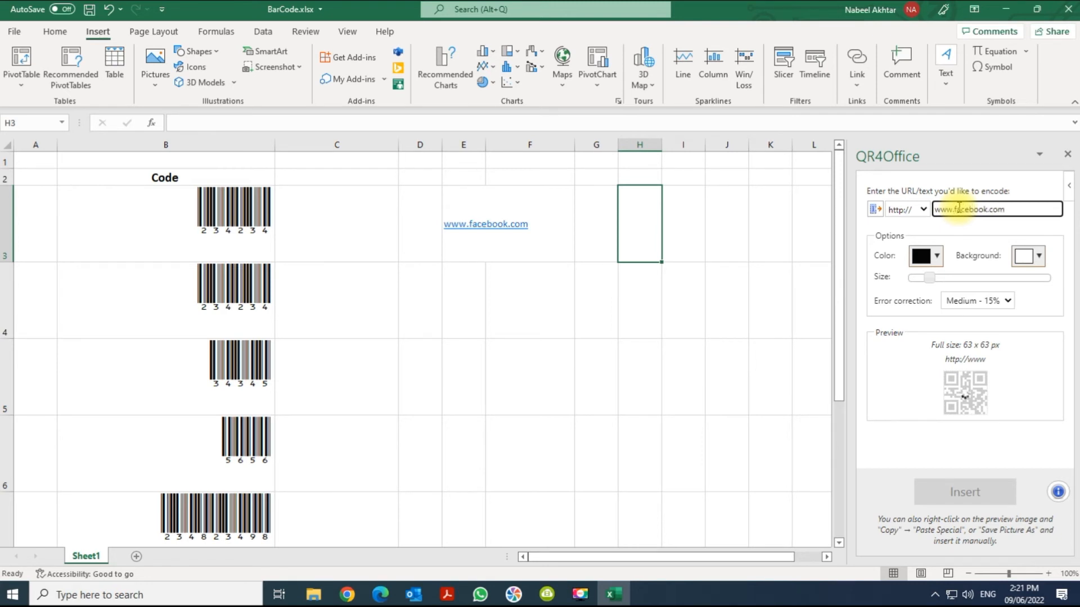
pyautogui.click(923, 210)
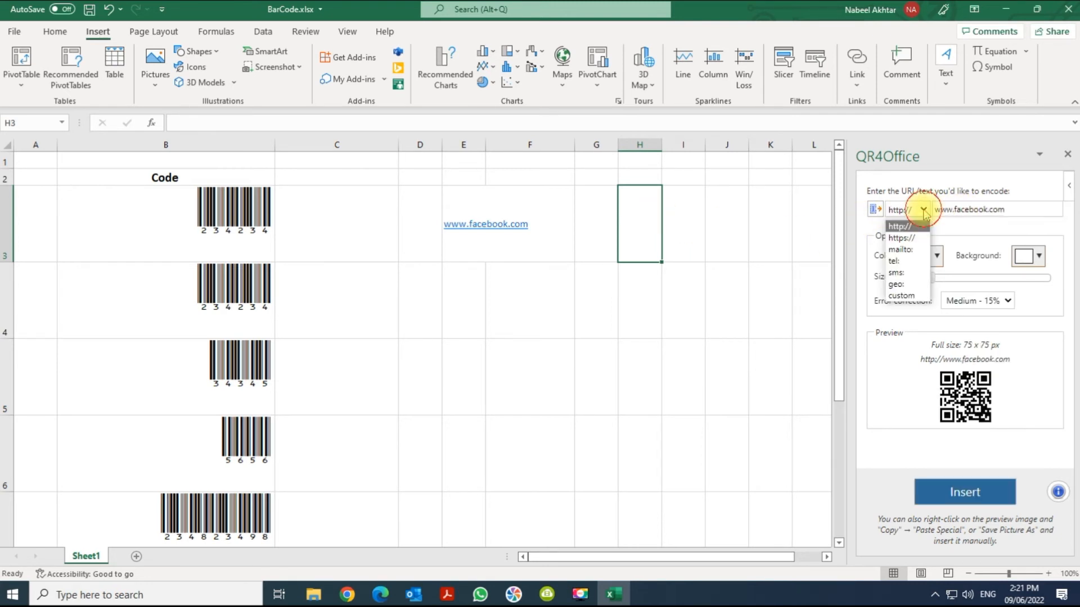
pyautogui.click(913, 239)
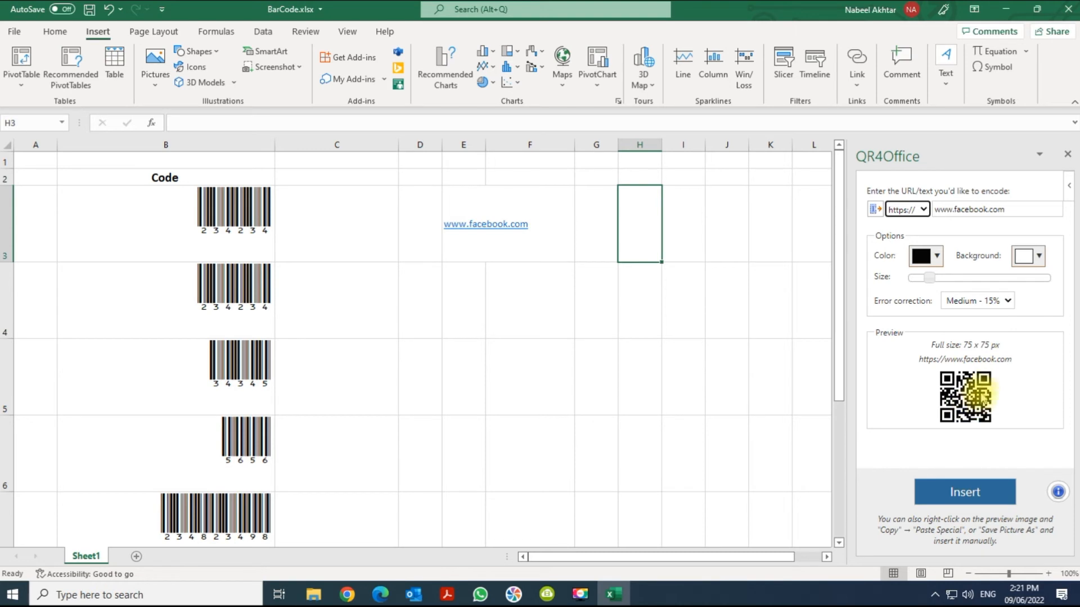
pyautogui.click(965, 493)
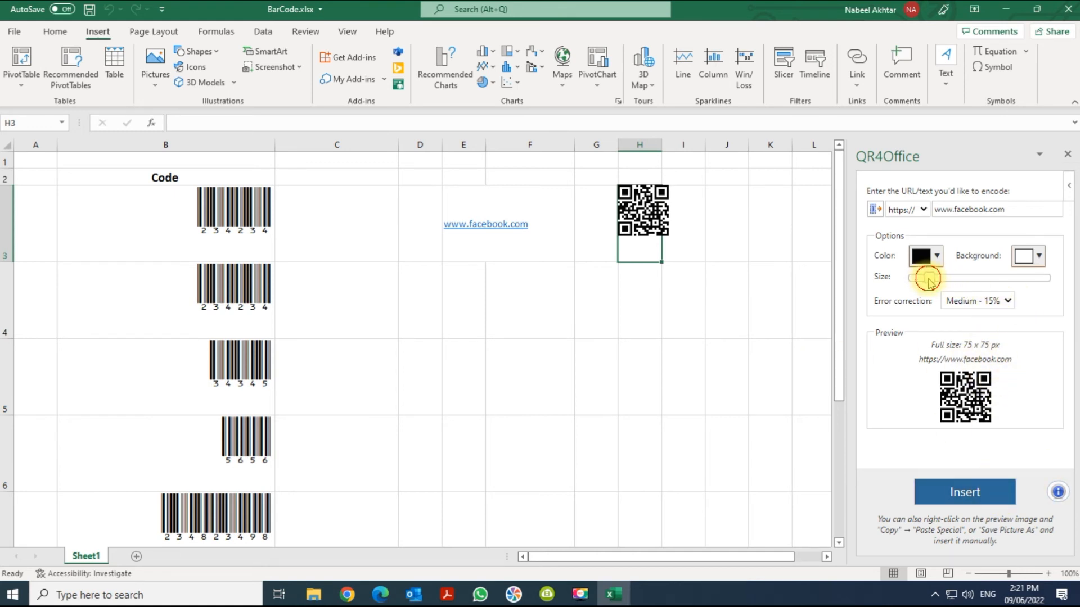
# Step: Insert a larger, blue version of the facebook QR code and move it below the first one
pyautogui.moveTo(929, 283)
pyautogui.mouseDown()
pyautogui.moveTo(969, 288)
pyautogui.moveTo(943, 289)
pyautogui.mouseUp()
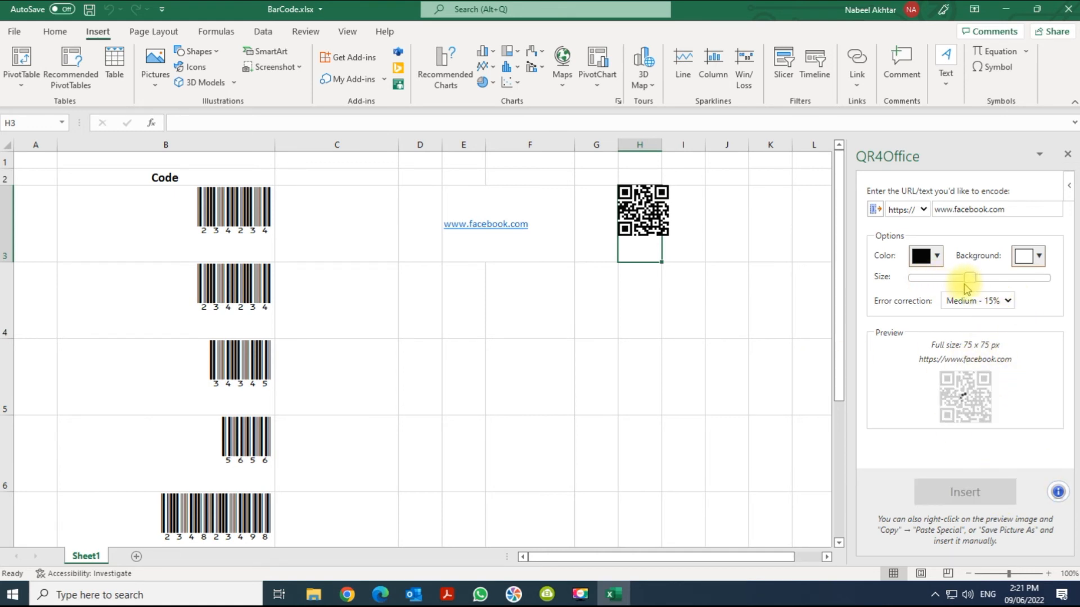
pyautogui.moveTo(1068, 351); pyautogui.dragTo(1075, 457)
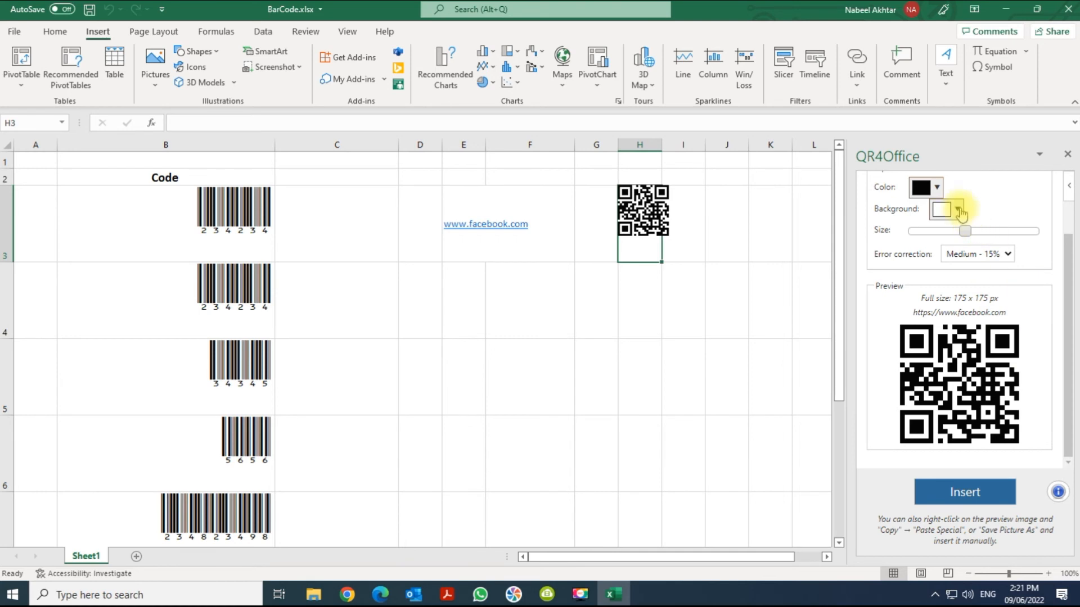
pyautogui.click(928, 188)
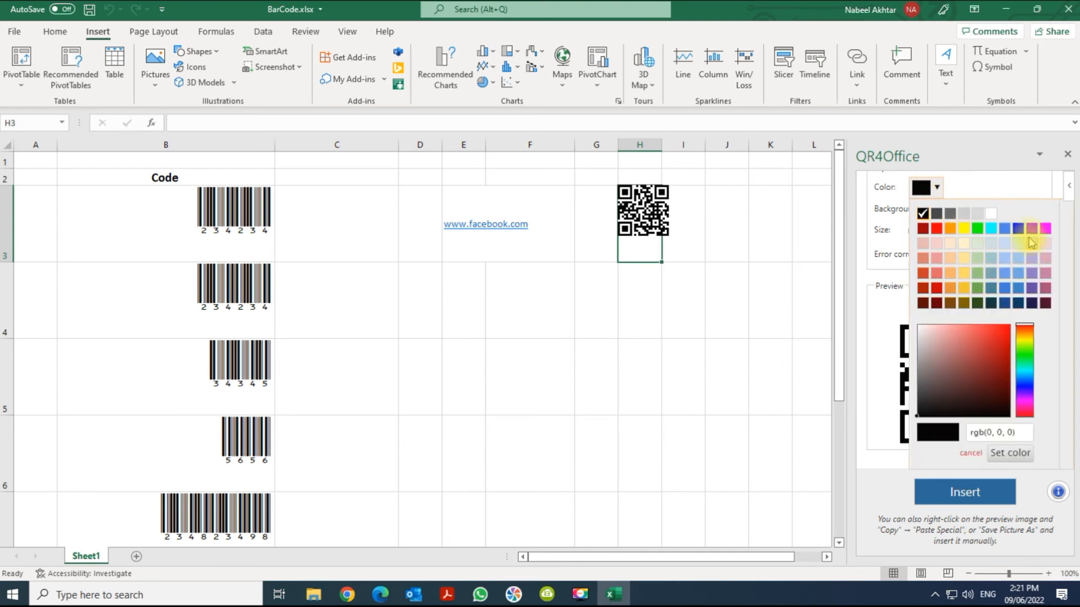
pyautogui.click(1020, 229)
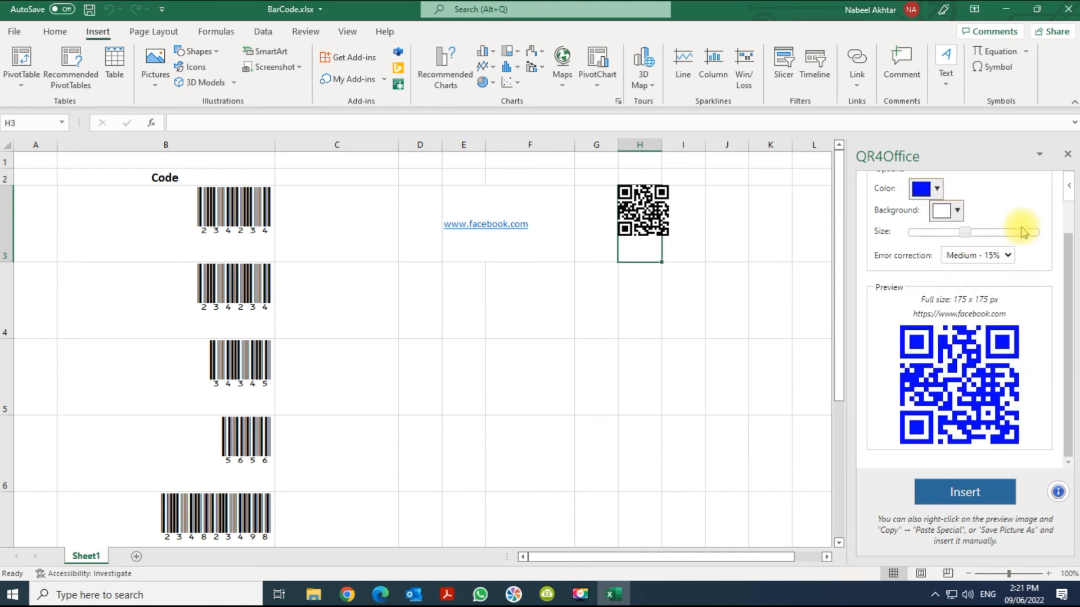
pyautogui.click(975, 495)
pyautogui.moveTo(671, 248); pyautogui.dragTo(672, 308)
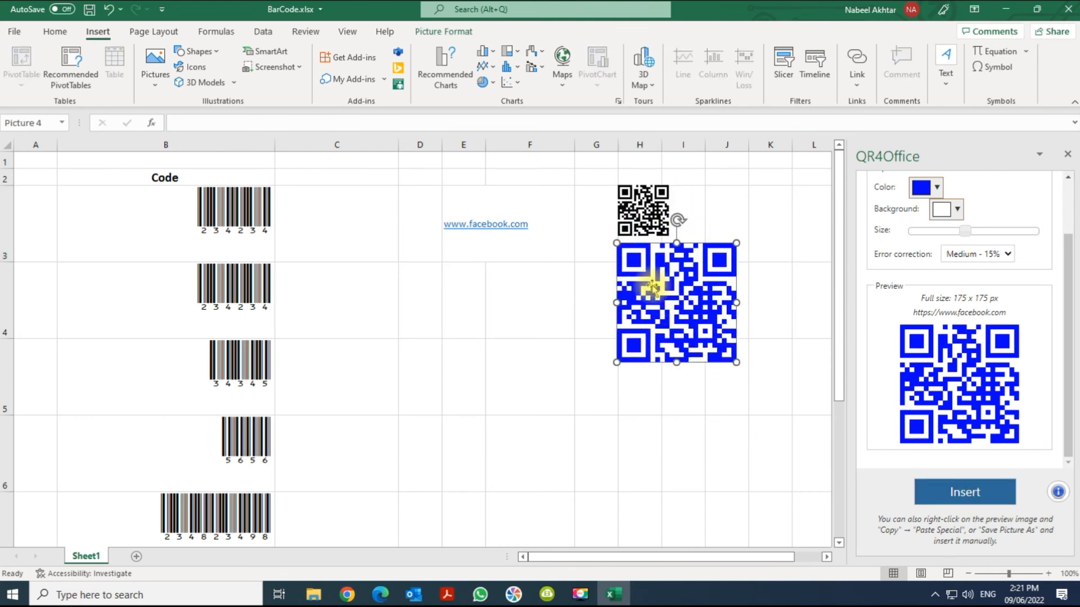
# Step: Switch the QR4Office protocol to mailto:, enter an e-mail address, and insert its QR code
pyautogui.scroll(2, 956, 282)
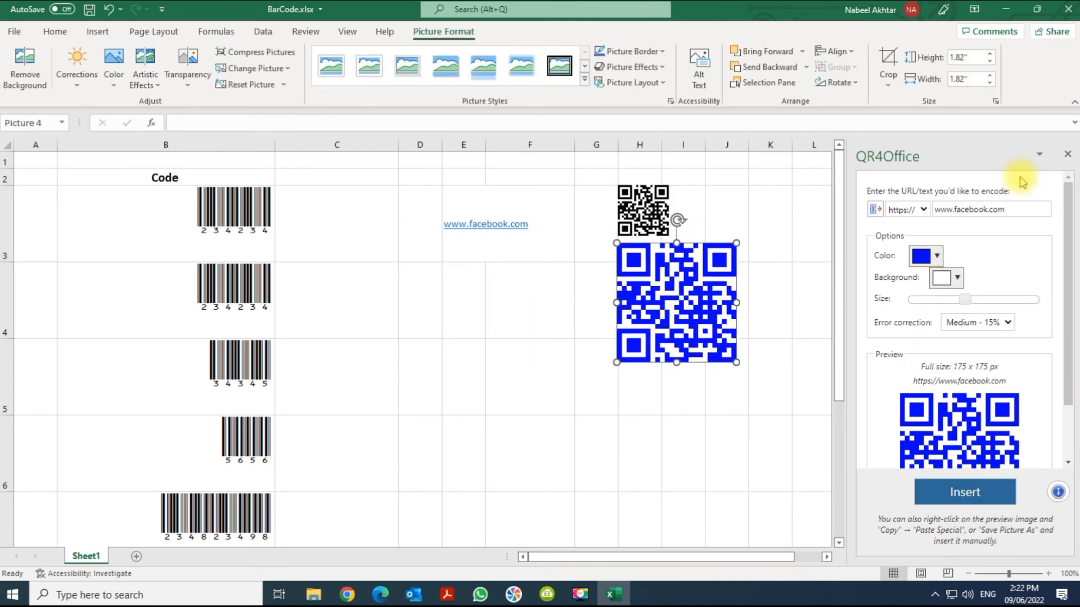
pyautogui.click(923, 211)
pyautogui.click(911, 256)
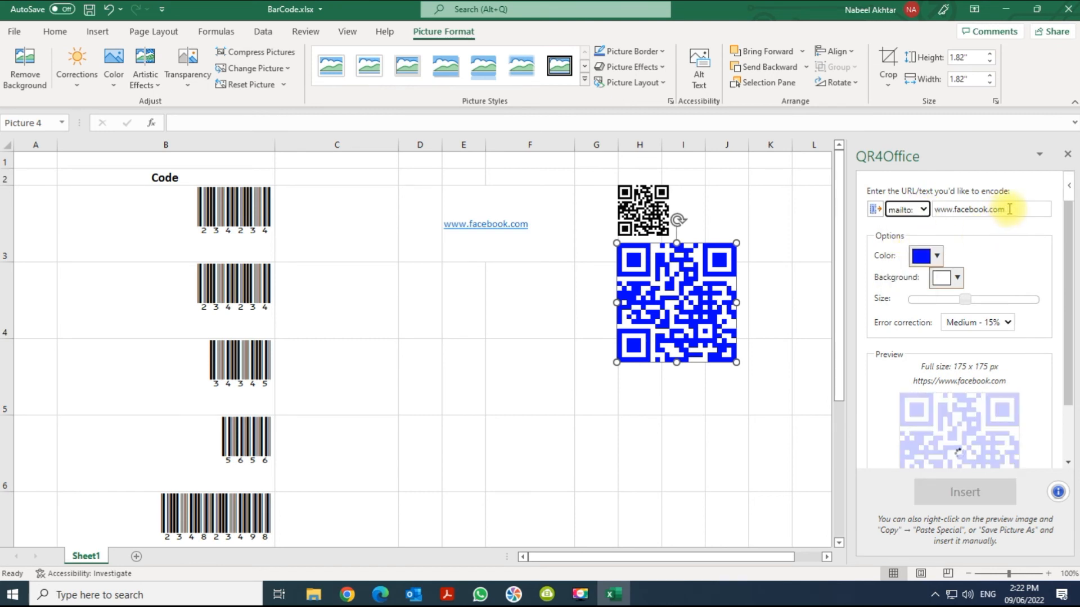
pyautogui.moveTo(1010, 210); pyautogui.dragTo(921, 216)
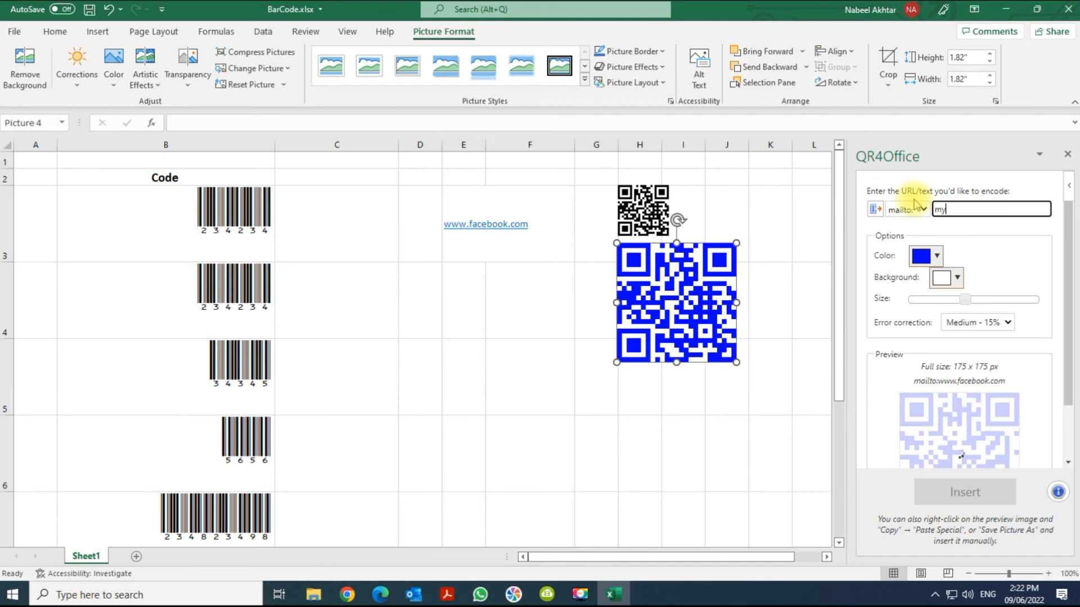
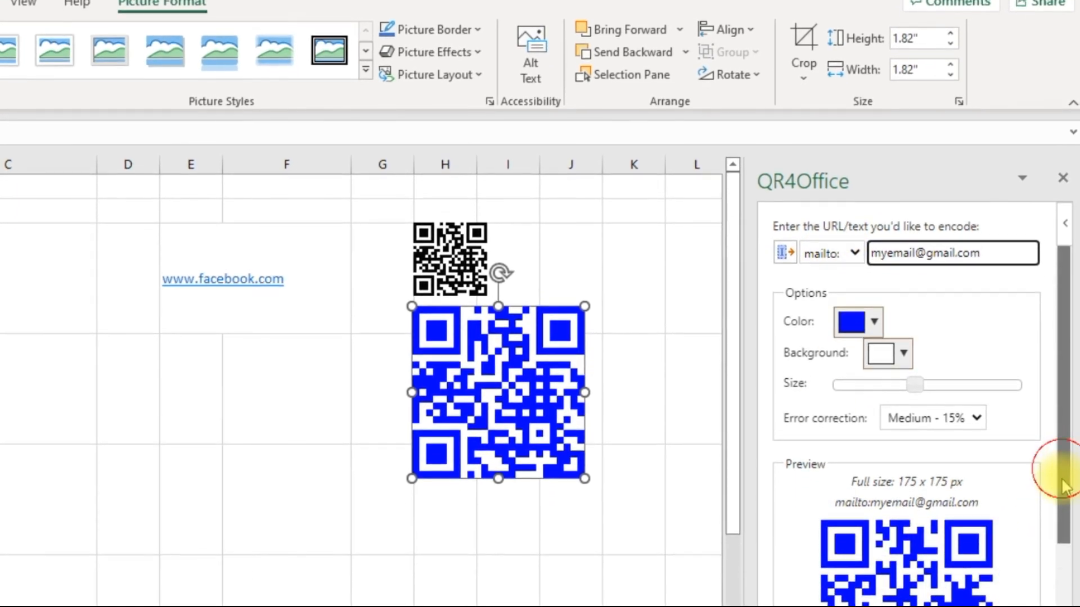
pyautogui.scroll(-3, 1069, 518)
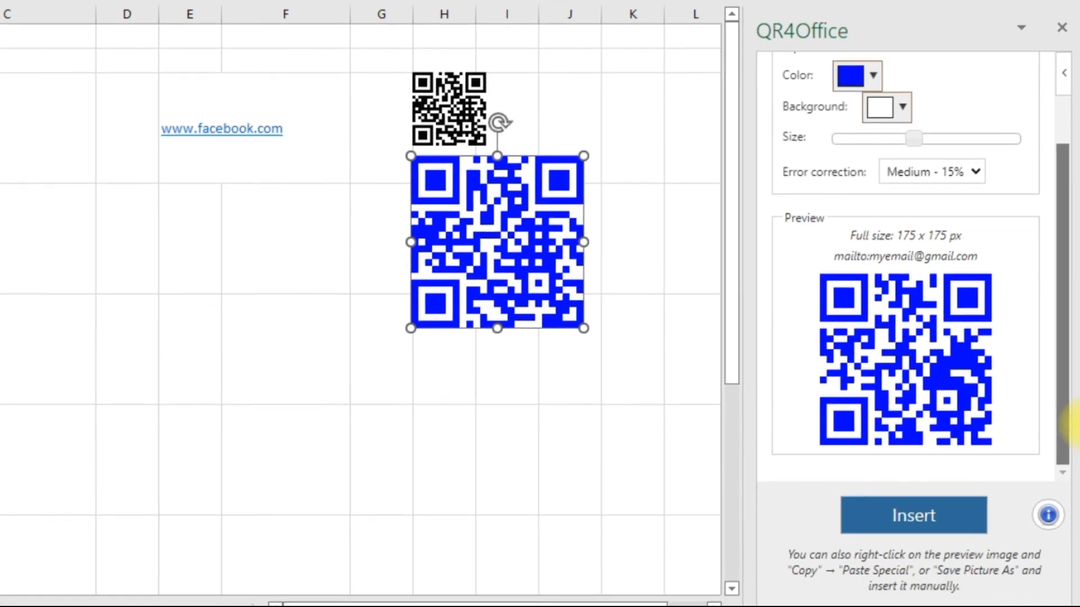
pyautogui.click(914, 518)
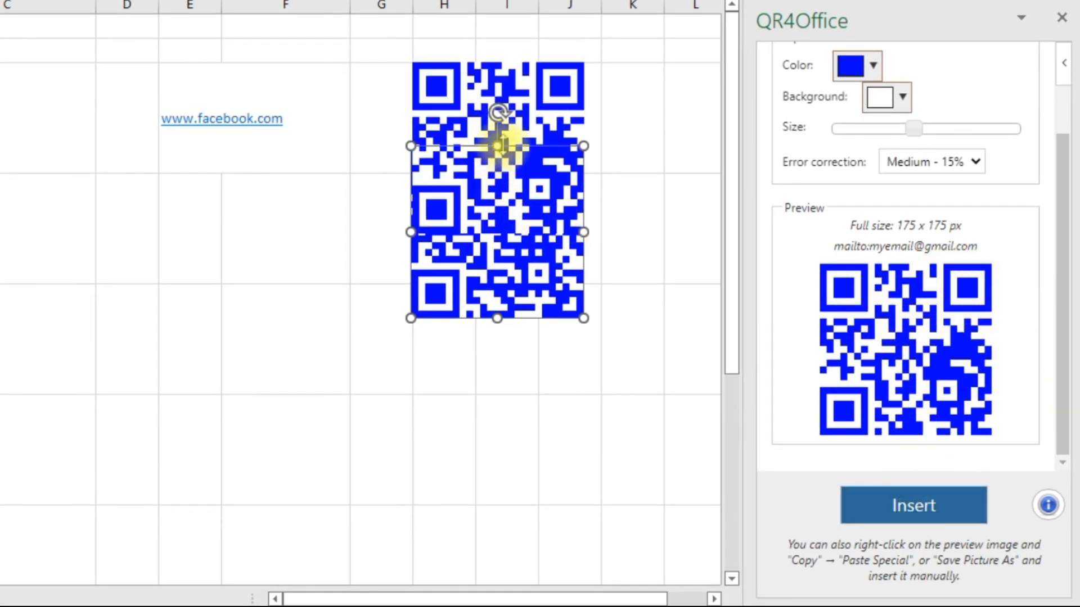
# Step: Move the new e-mail QR code below the blue facebook QR code and deselect it
pyautogui.click(495, 185)
pyautogui.moveTo(475, 189); pyautogui.dragTo(500, 478)
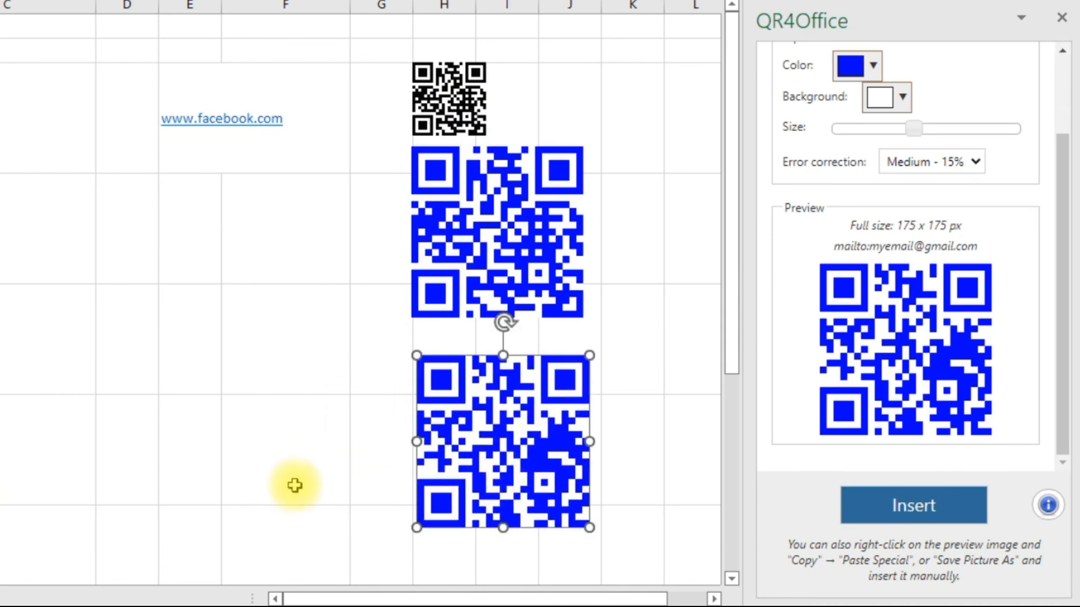
pyautogui.click(254, 466)
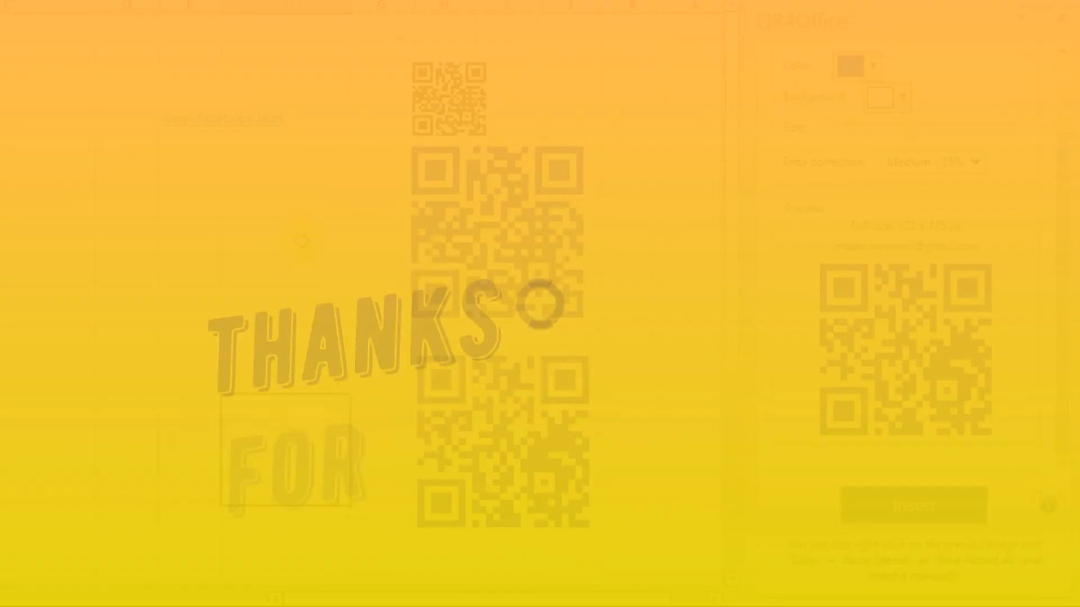